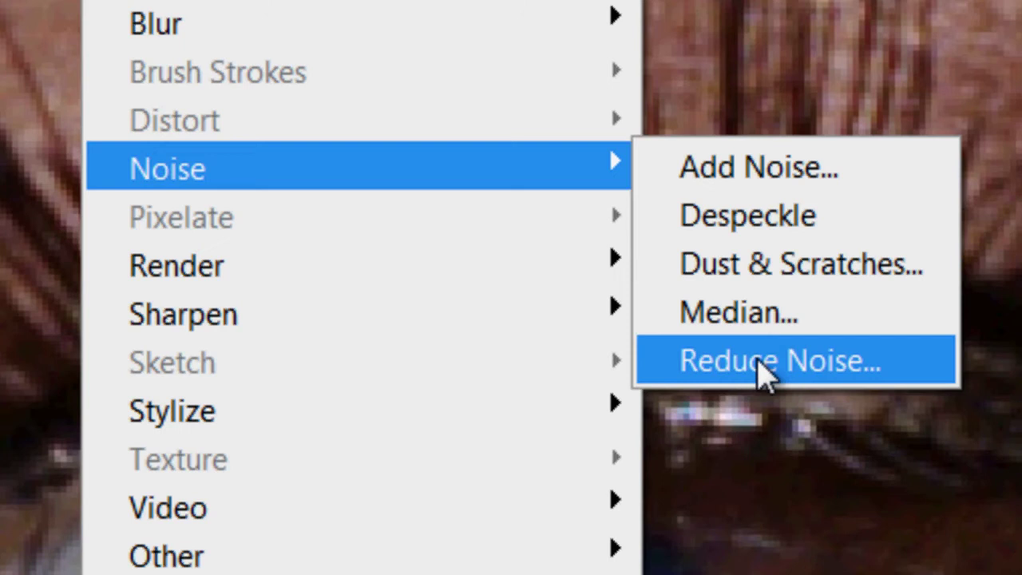
# Start the Reduce Noise filter in Advanced mode and adjust the Red channel's strength in the per-channel settings
pyautogui.click(760, 369)
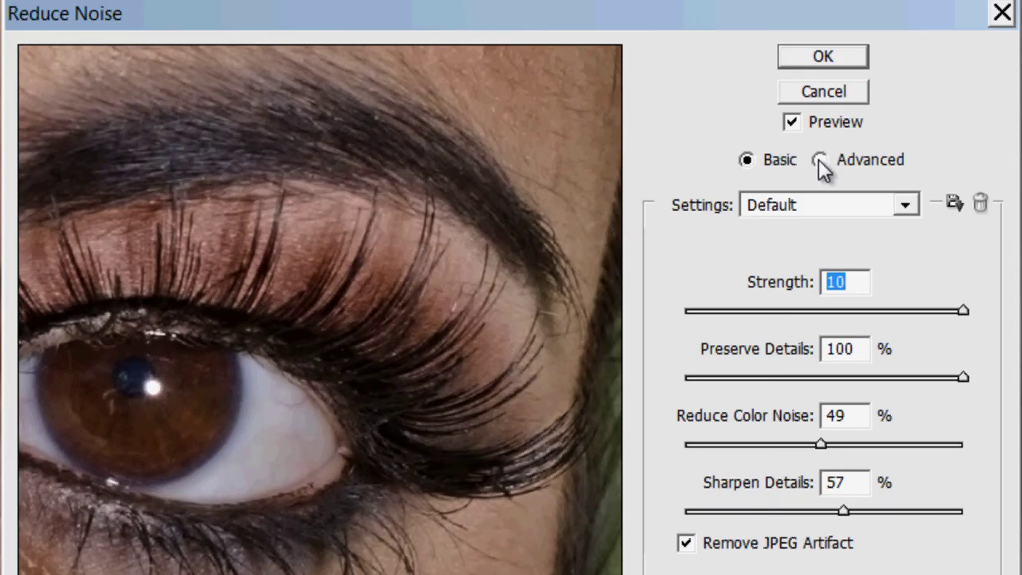
pyautogui.click(543, 182)
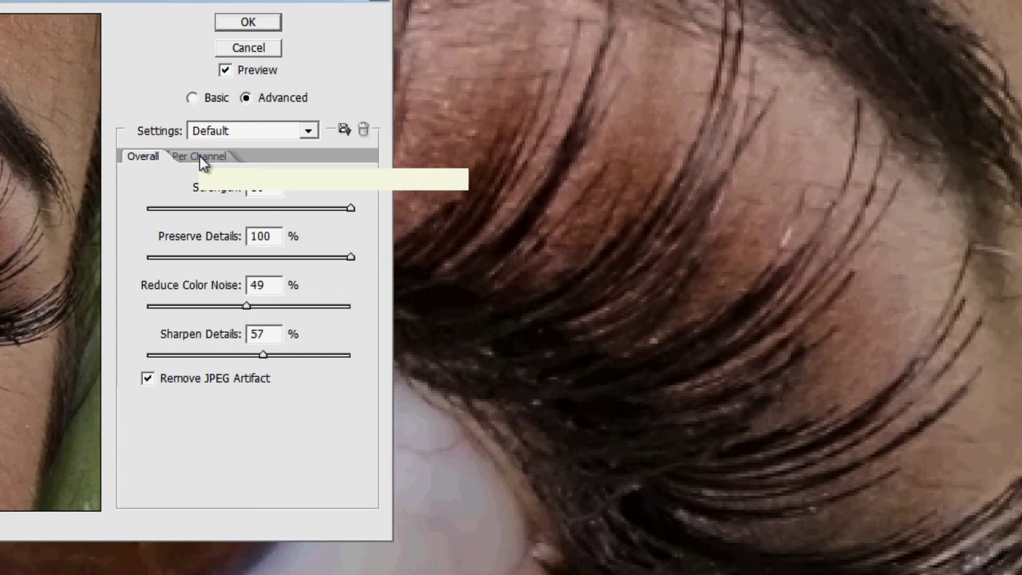
pyautogui.click(757, 240)
pyautogui.moveTo(243, 433); pyautogui.dragTo(279, 443)
# Set the Green channel's noise reduction to Strength 5 and Preserve Details 50%
pyautogui.click(289, 386)
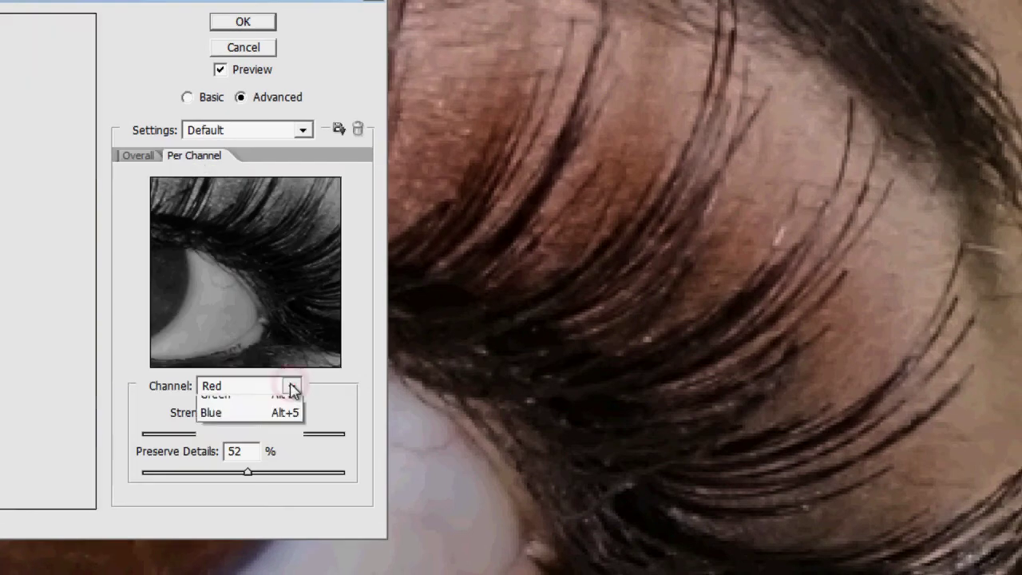
pyautogui.click(215, 425)
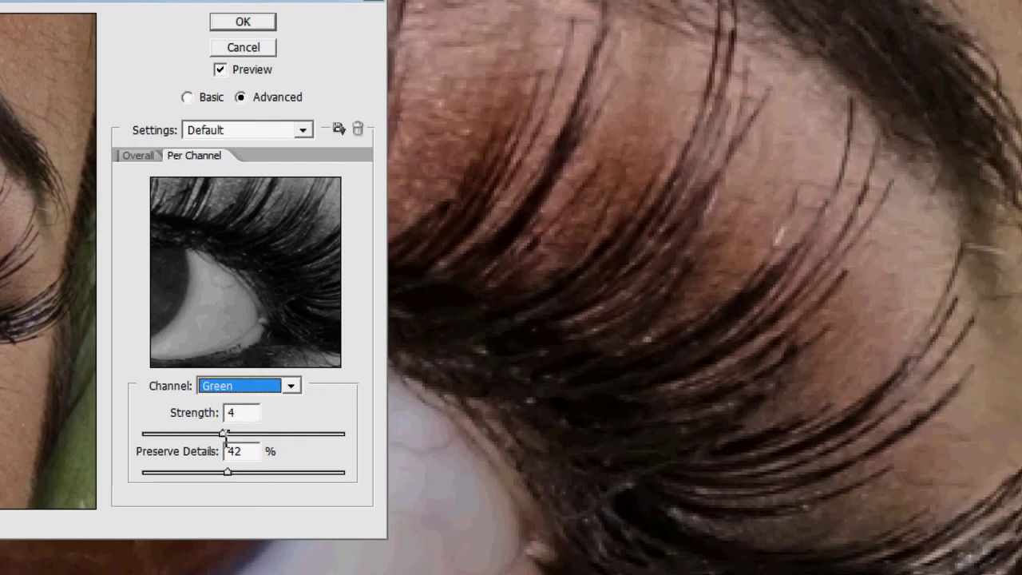
pyautogui.doubleClick(235, 413)
pyautogui.write('5')
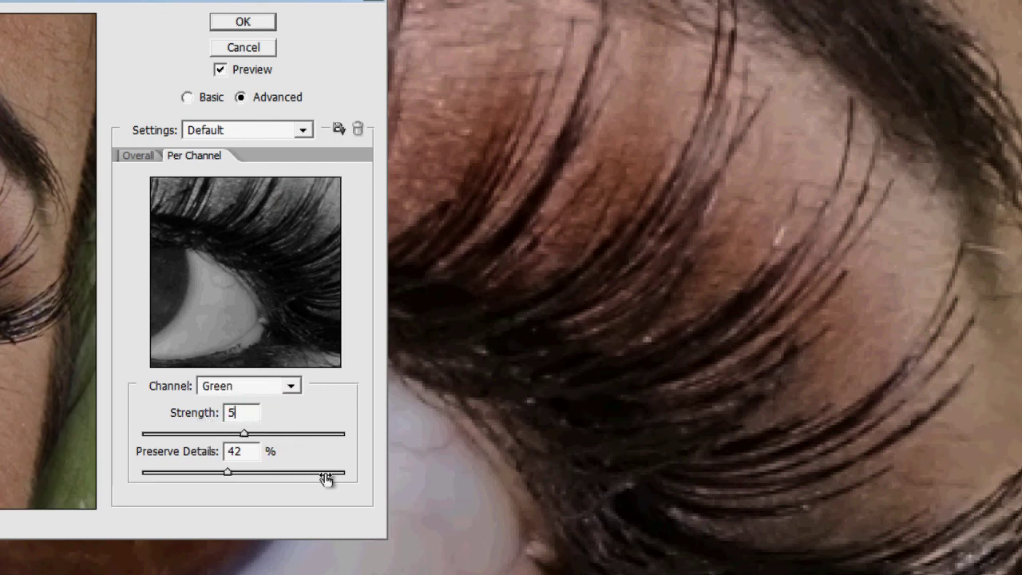
pyautogui.press('Tab')
pyautogui.write('50')
# Review the Blue channel's noise settings and return to the overall noise settings
pyautogui.click(291, 386)
pyautogui.click(304, 441)
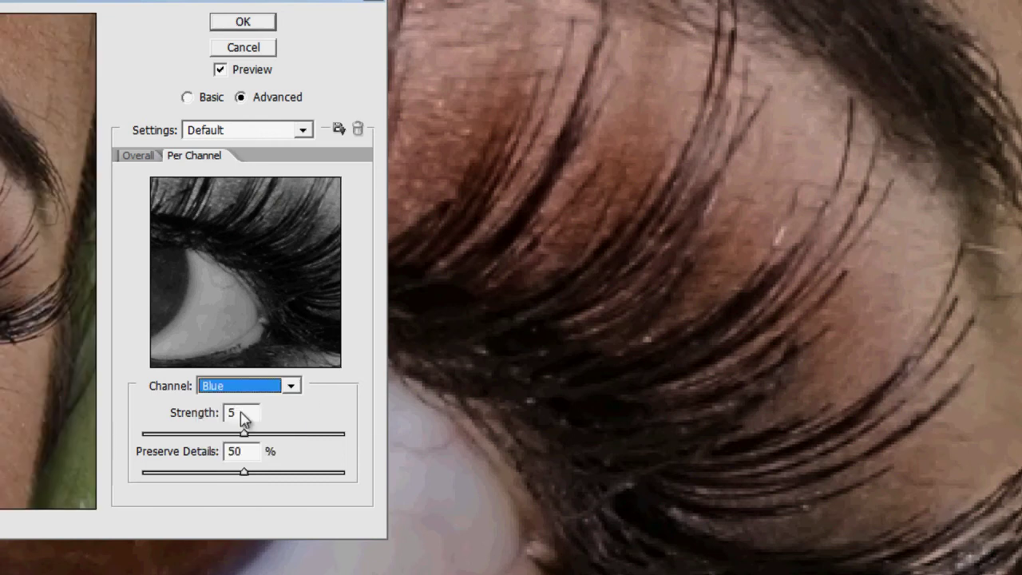
pyautogui.click(139, 156)
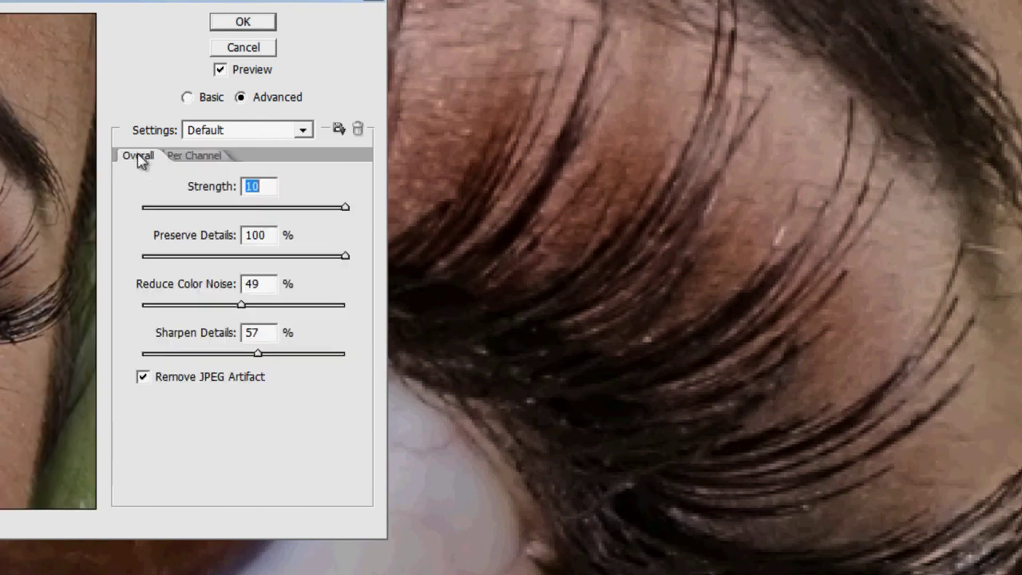
# Turn off Remove JPEG Artifact in the noise reduction settings while viewing the eyelashes at 1200%
pyautogui.keyDown('ctrl'); pyautogui.click(814, 407); pyautogui.keyUp('ctrl')
pyautogui.keyDown('ctrl'); pyautogui.click(815, 409); pyautogui.keyUp('ctrl')
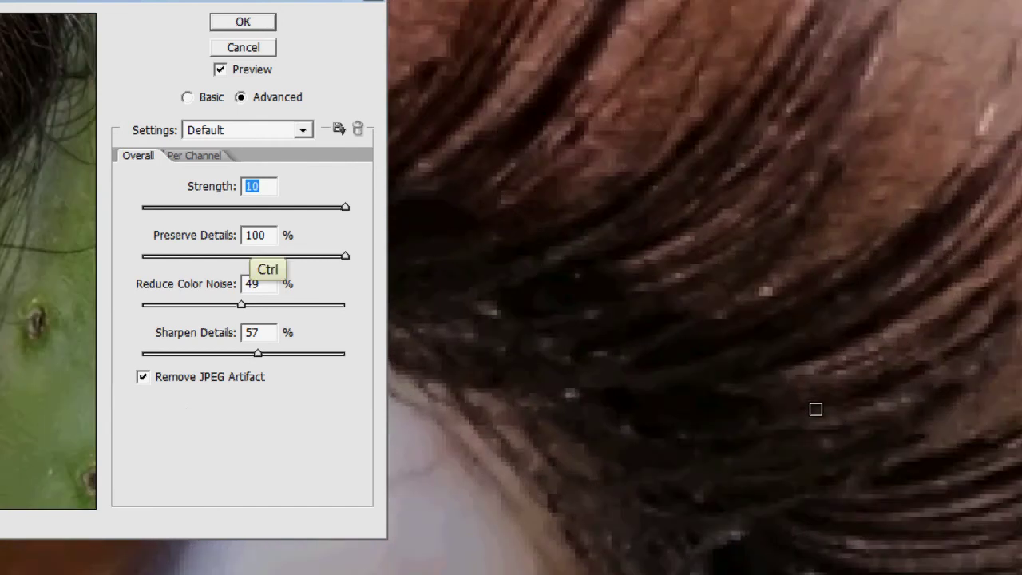
pyautogui.keyDown('ctrl'); pyautogui.click(603, 378); pyautogui.keyUp('ctrl')
pyautogui.keyDown('ctrl'); pyautogui.click(603, 368); pyautogui.keyUp('ctrl')
pyautogui.keyDown('ctrl'); pyautogui.click(605, 371); pyautogui.keyUp('ctrl')
pyautogui.moveTo(589, 382); pyautogui.dragTo(529, 568)
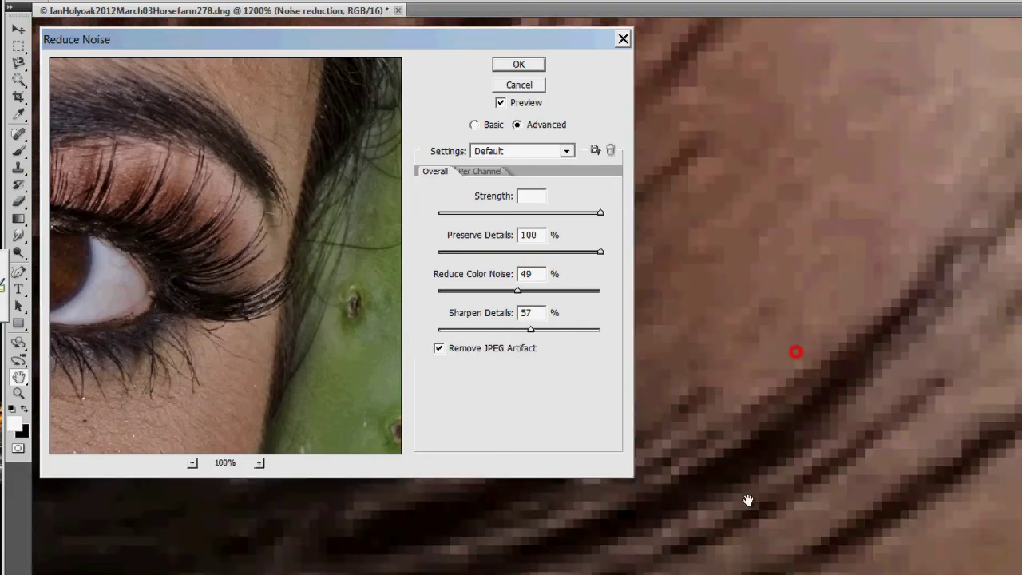
pyautogui.click(438, 348)
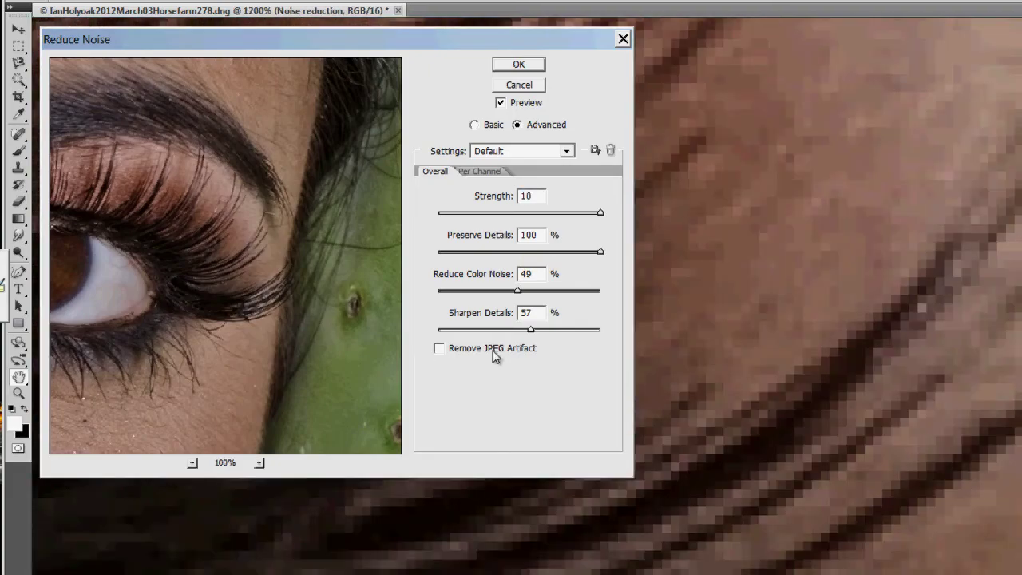
# Compare the magnified eyelashes with the Reduce Noise preview off and on
pyautogui.click(501, 103)
pyautogui.click(501, 104)
pyautogui.click(501, 104)
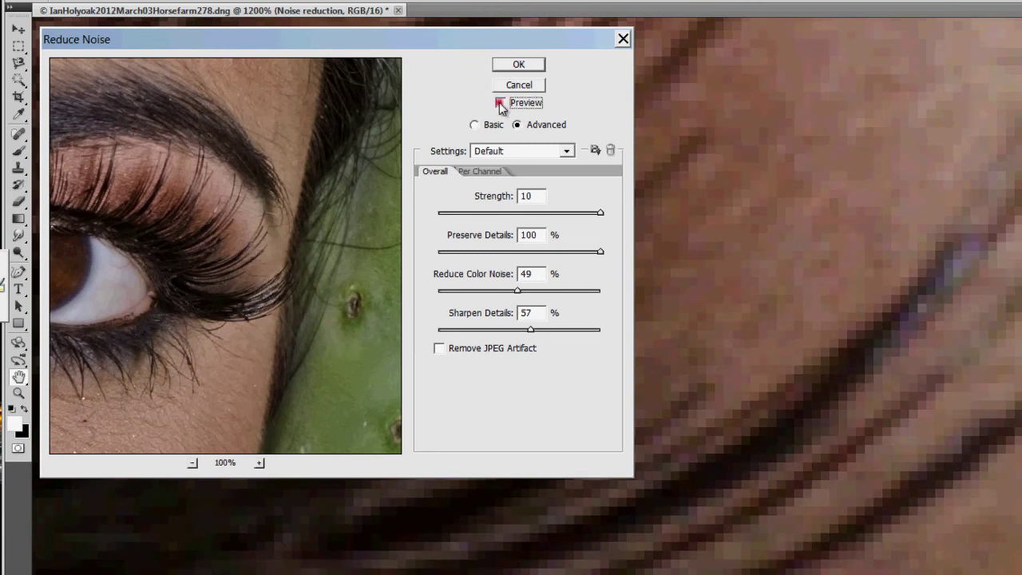
pyautogui.click(500, 104)
# Set Sharpen Details to 70% and Reduce Color Noise to 67%
pyautogui.click(530, 329)
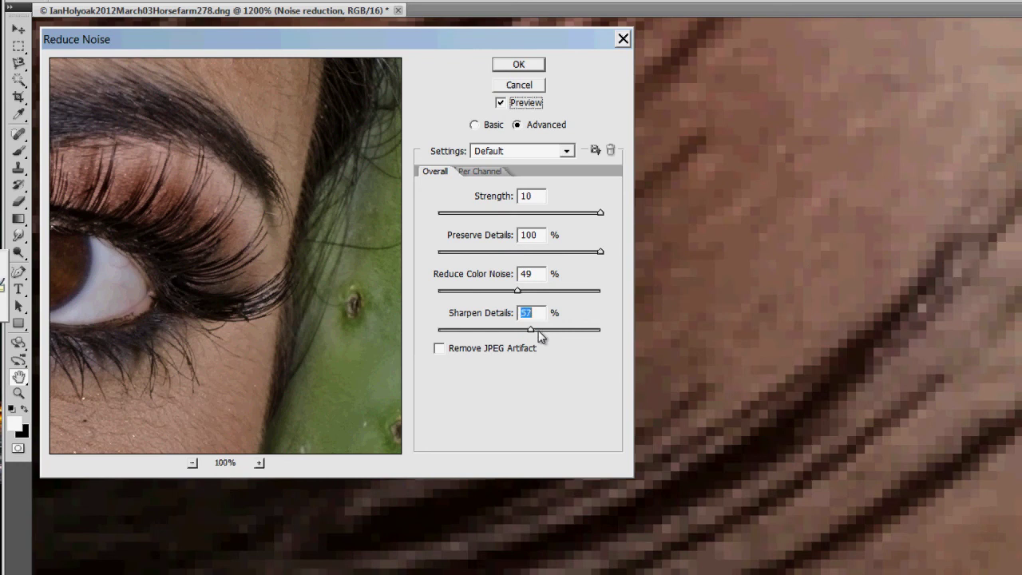
pyautogui.moveTo(538, 335); pyautogui.dragTo(552, 331)
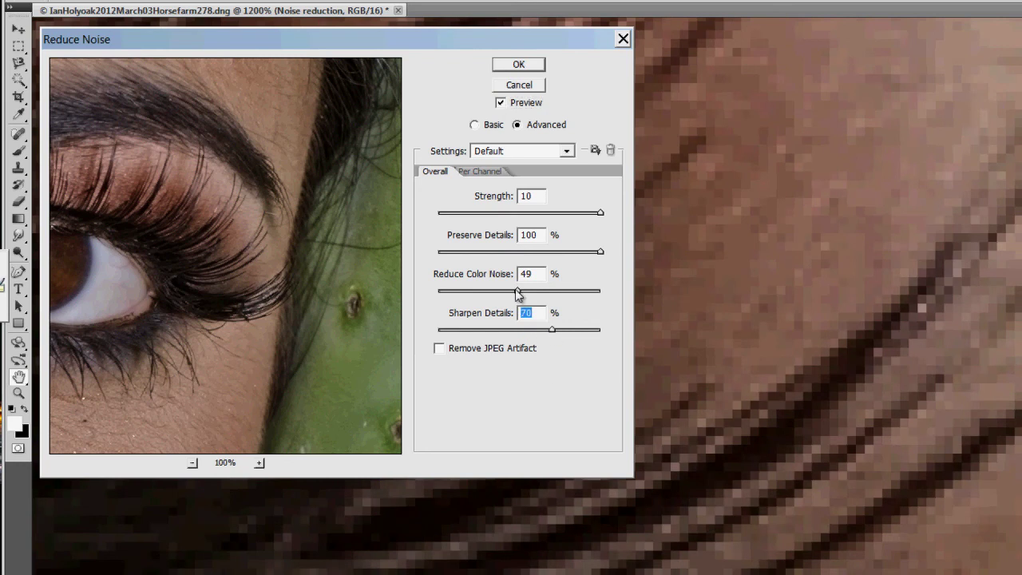
pyautogui.moveTo(517, 293); pyautogui.dragTo(548, 292)
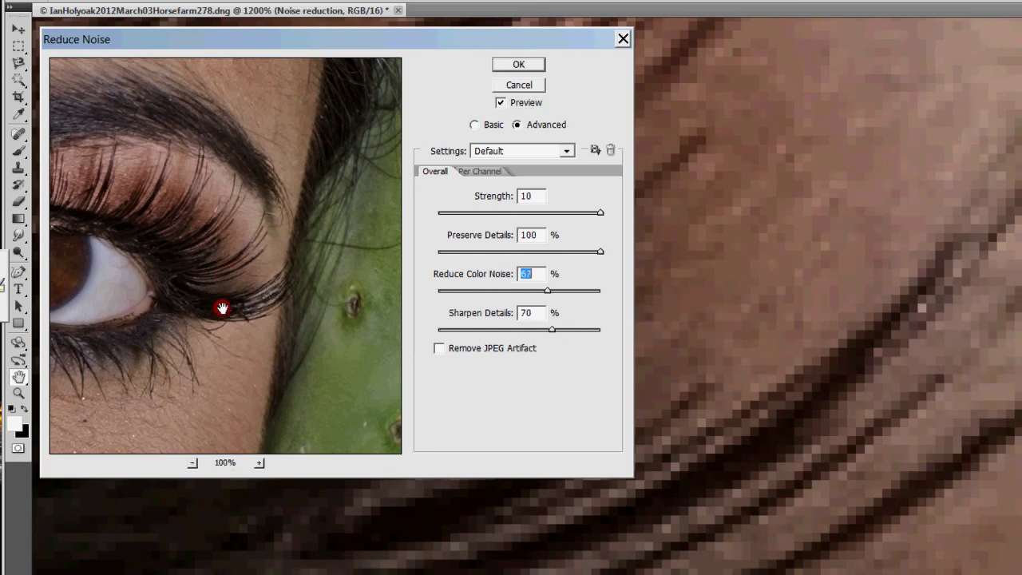
# Check the hair against the green background in the filter preview and apply the Reduce Noise filter
pyautogui.moveTo(223, 308); pyautogui.dragTo(100, 314)
pyautogui.moveTo(152, 135); pyautogui.dragTo(105, 358)
pyautogui.click(503, 105)
pyautogui.click(503, 106)
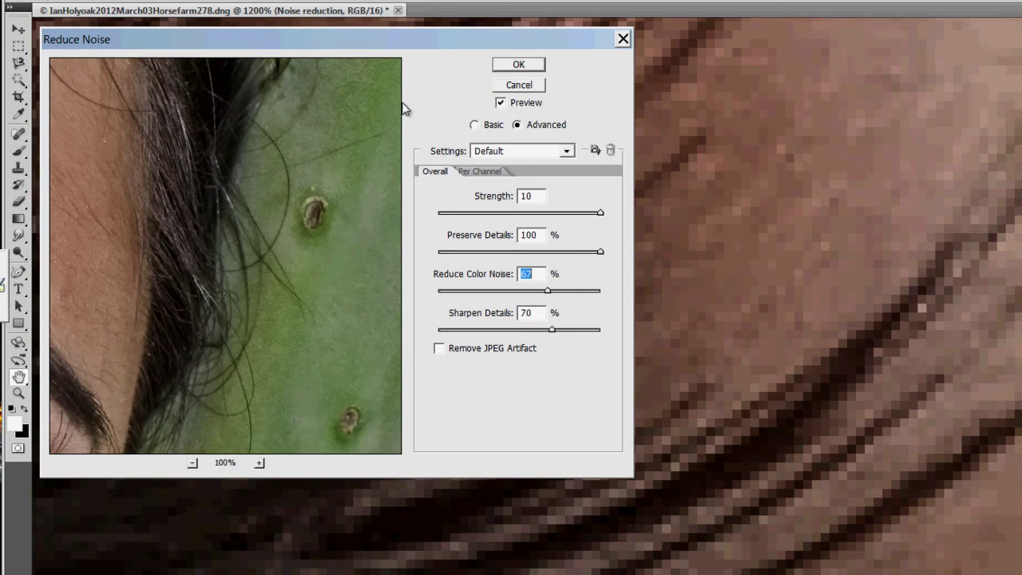
pyautogui.click(512, 62)
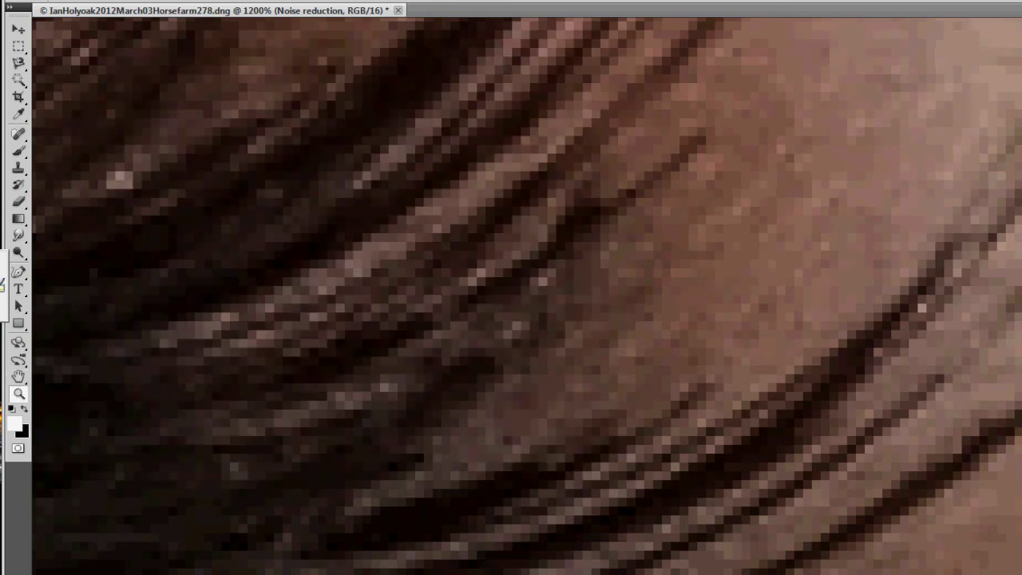
# Compare the eyelashes before and after the filter by undoing and redoing it and toggling the Noise reduction layer's visibility
pyautogui.hotkey('ctrl', 'z')
pyautogui.hotkey('ctrl', 'z')
pyautogui.click(830, 307)
pyautogui.click(830, 308)
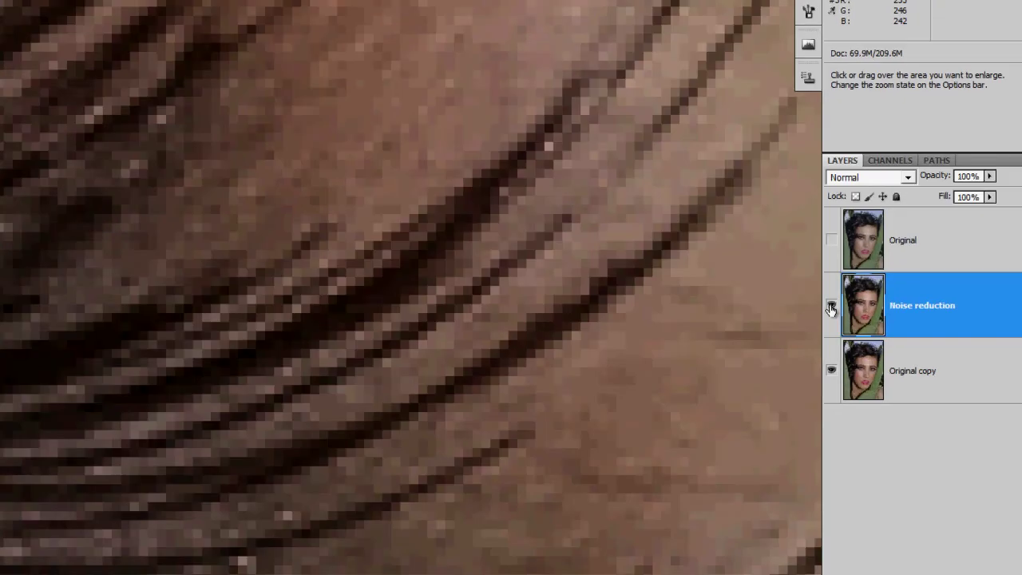
# Compare the whole eye at 300% with the Noise reduction layer hidden and shown
pyautogui.hotkey('ctrl', '-')
pyautogui.hotkey('ctrl', '-')
pyautogui.hotkey('ctrl', '-')
pyautogui.hotkey('ctrl', '-')
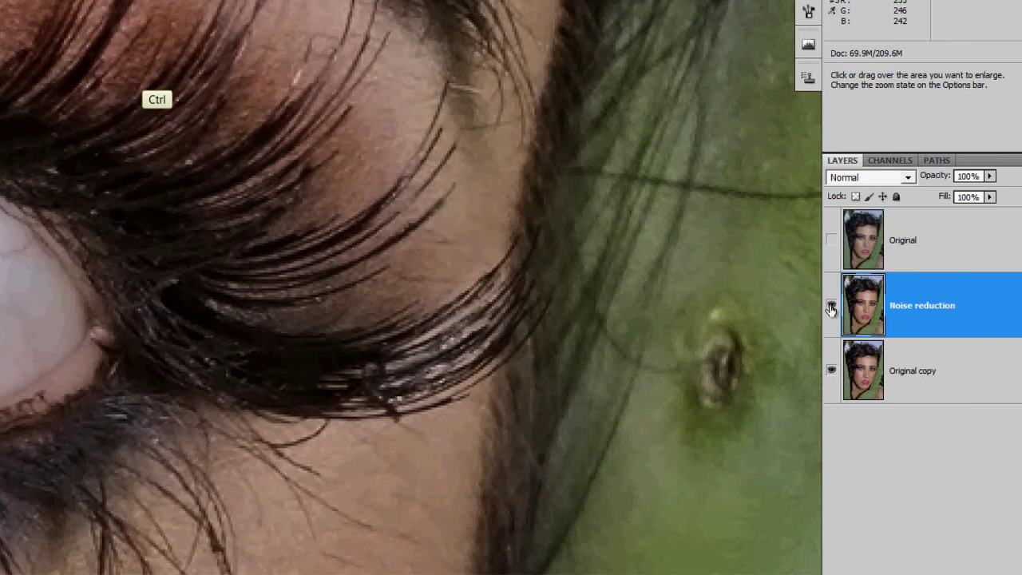
pyautogui.moveTo(6, 165); pyautogui.dragTo(335, 55)
pyautogui.click(831, 307)
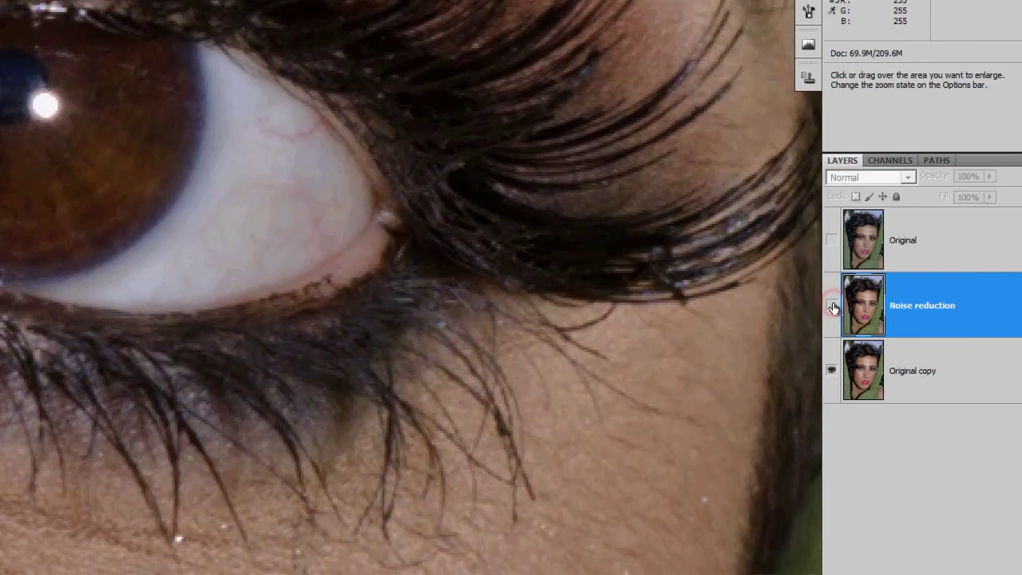
pyautogui.click(832, 307)
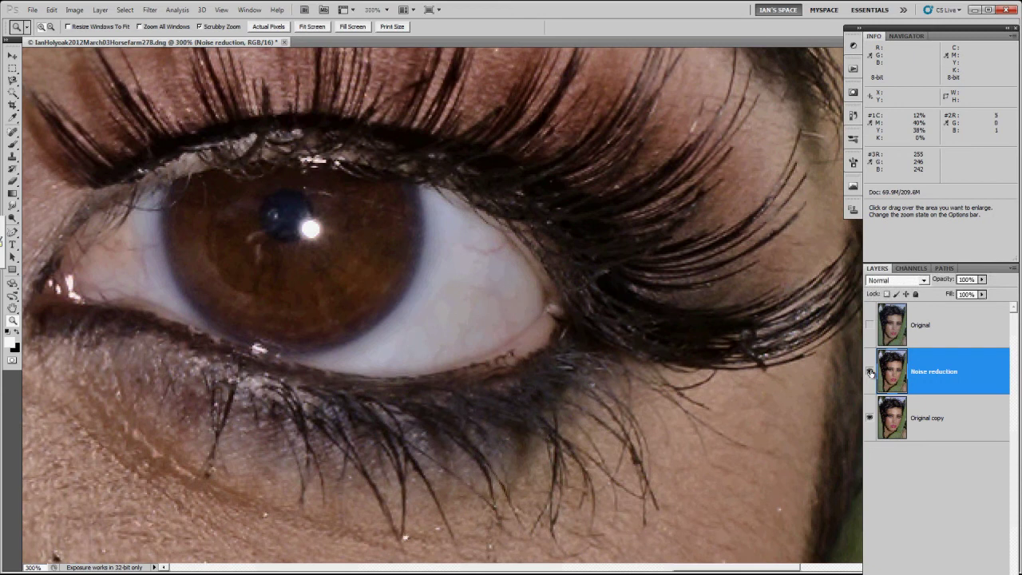
pyautogui.click(870, 373)
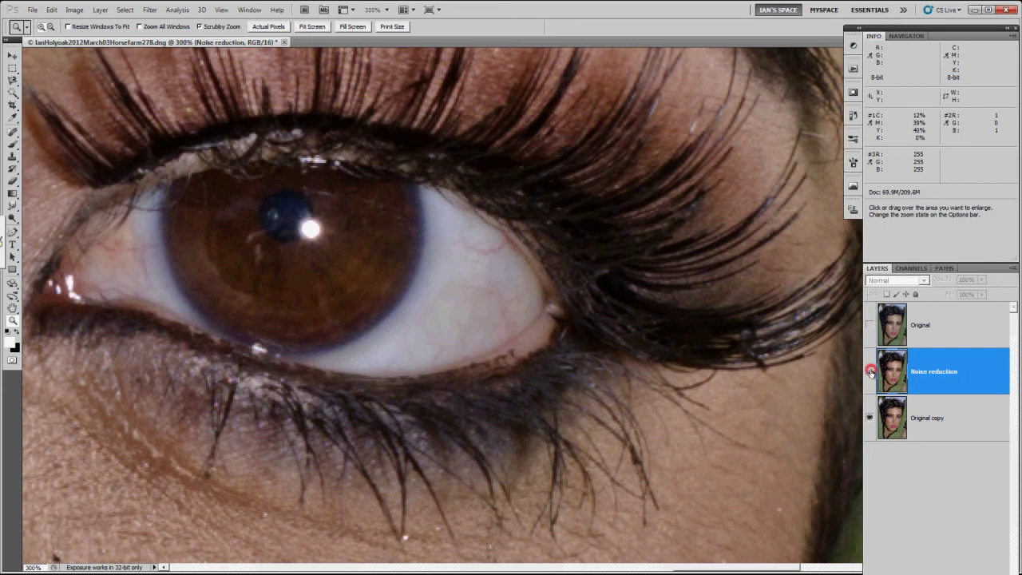
pyautogui.click(870, 373)
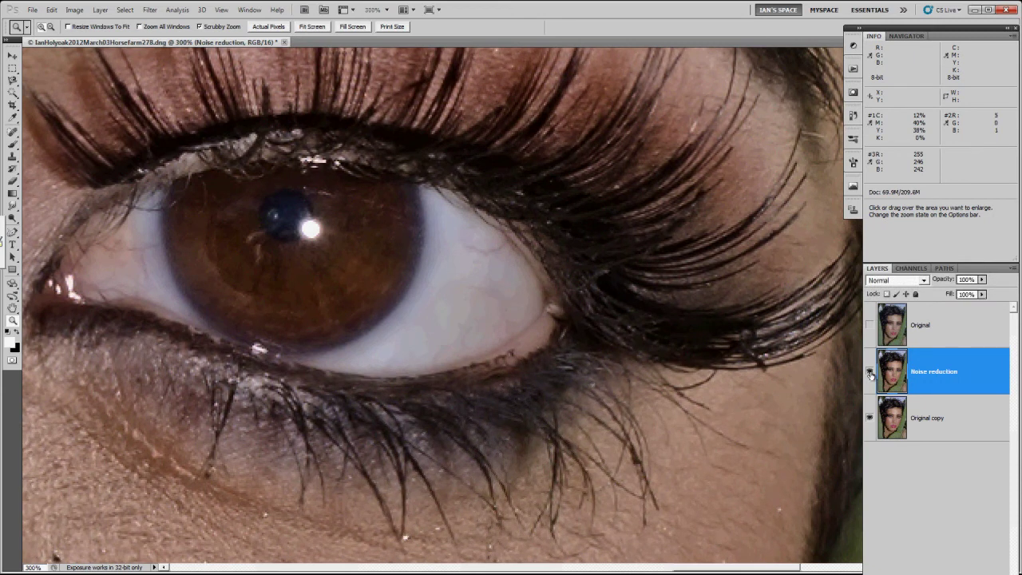
pyautogui.click(870, 374)
pyautogui.click(870, 373)
# Compare the stray hairs against the sky with the Noise reduction layer hidden and shown
pyautogui.press('space')
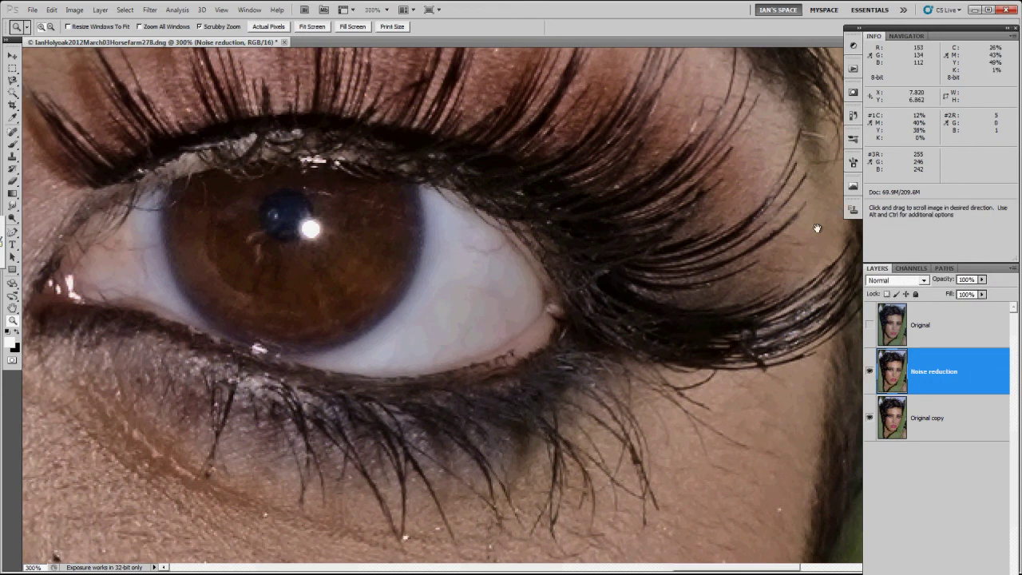
pyautogui.moveTo(817, 228); pyautogui.dragTo(643, 229)
pyautogui.click(869, 373)
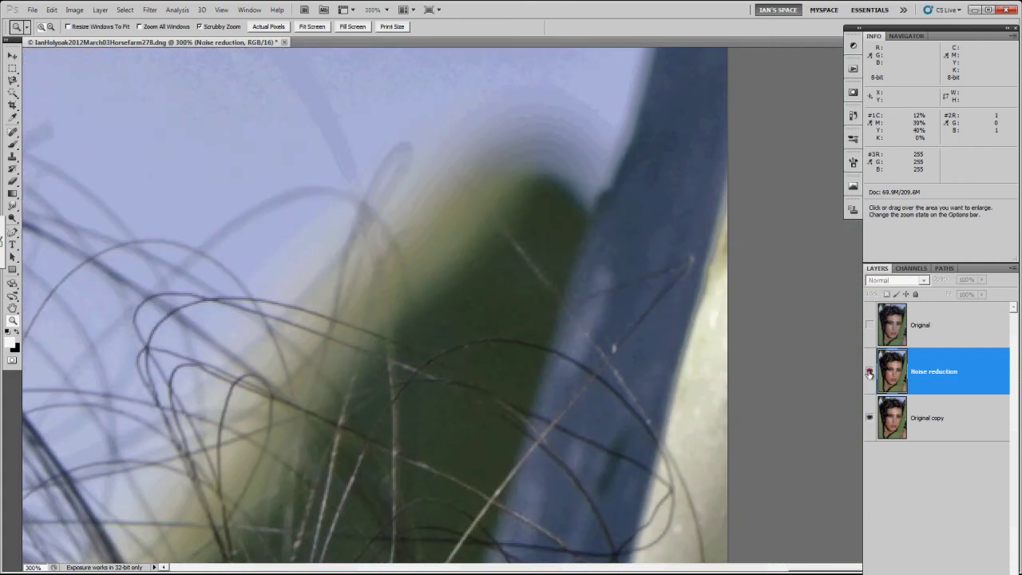
pyautogui.click(869, 373)
pyautogui.click(868, 373)
pyautogui.click(868, 372)
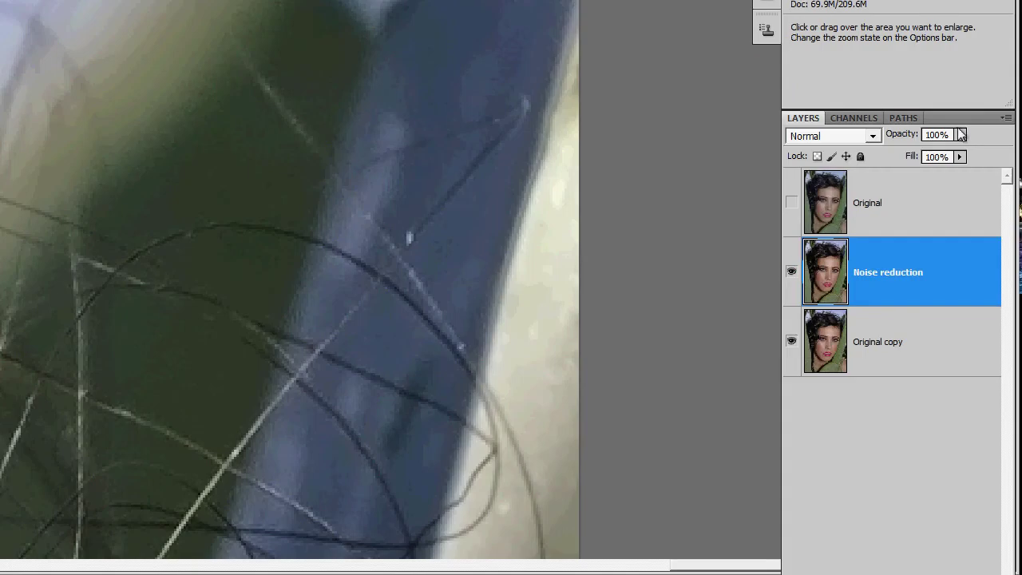
# Lower the Noise reduction layer's opacity to 56% and compare the stray hairs with and without the layer
pyautogui.moveTo(961, 135); pyautogui.dragTo(924, 156)
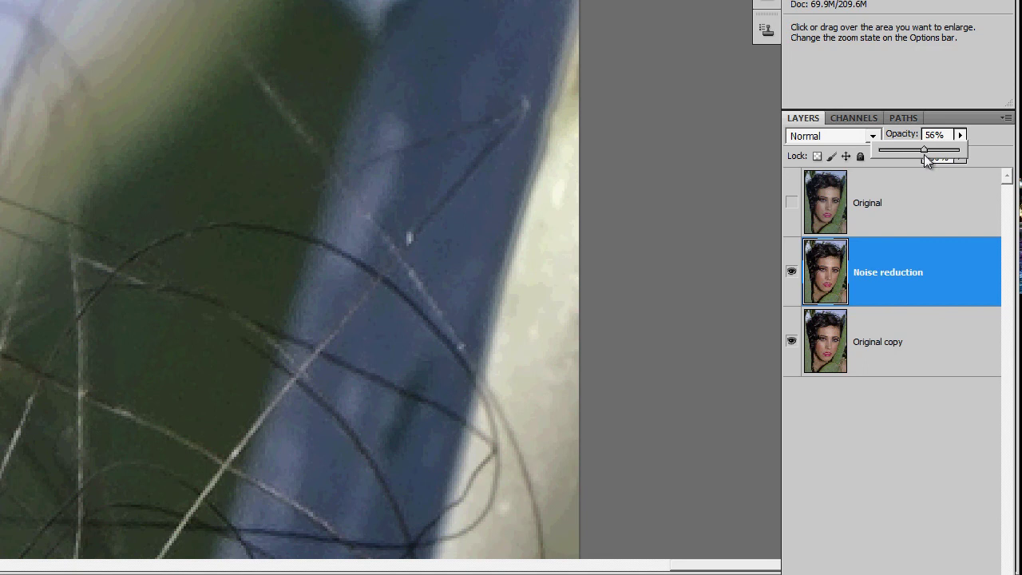
pyautogui.click(791, 274)
pyautogui.click(791, 273)
pyautogui.click(791, 274)
pyautogui.click(791, 274)
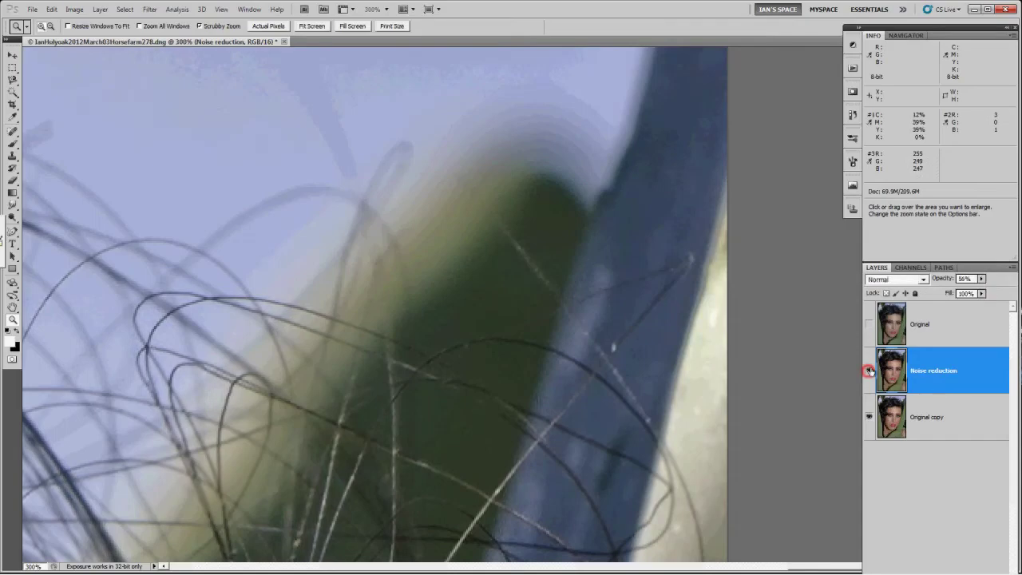
# Set the Noise reduction layer's opacity to 67% and compare the inner corner of the eye with and without it
pyautogui.moveTo(980, 278); pyautogui.dragTo(988, 291)
pyautogui.moveTo(228, 463); pyautogui.dragTo(427, 306)
pyautogui.moveTo(410, 483); pyautogui.dragTo(445, 349)
pyautogui.moveTo(343, 395); pyautogui.dragTo(505, 229)
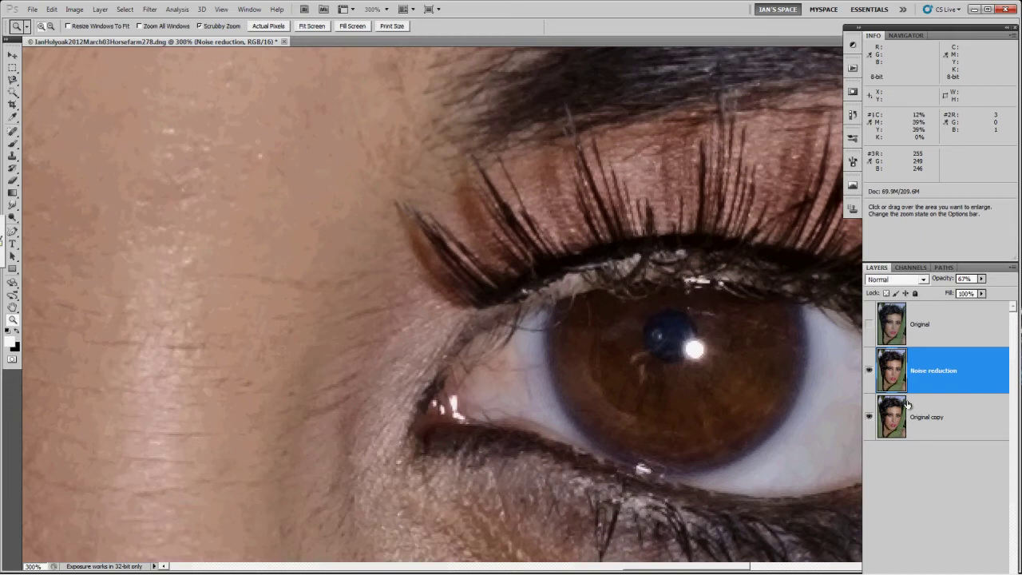
pyautogui.click(868, 370)
pyautogui.click(868, 370)
pyautogui.click(868, 370)
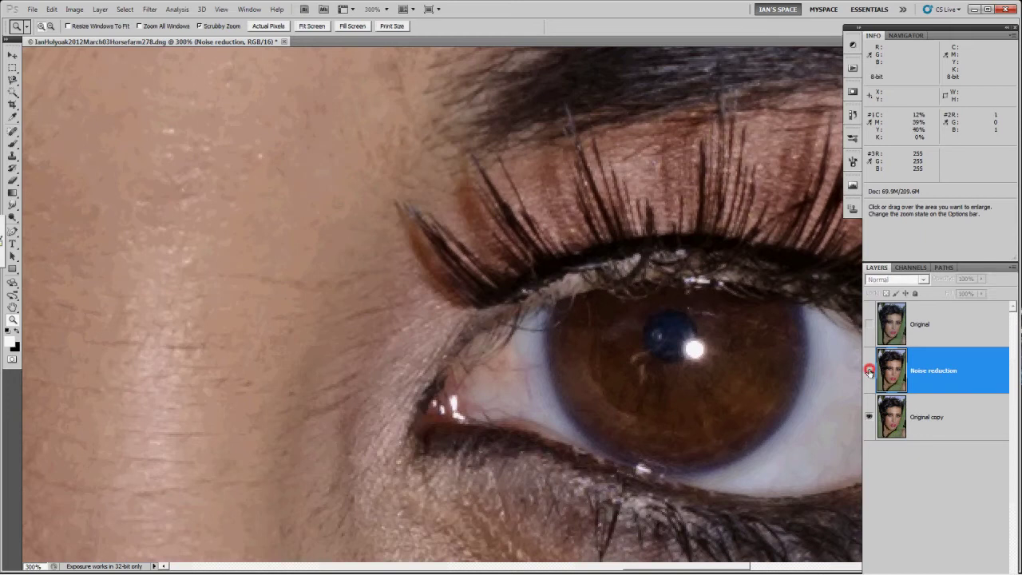
pyautogui.click(869, 370)
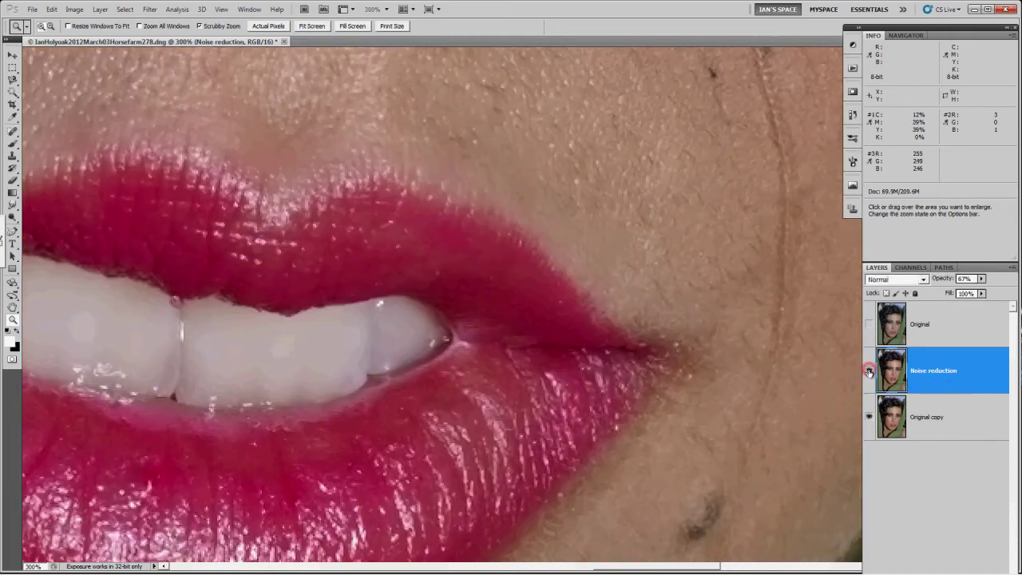
# Compare the lips with the Noise reduction layer hidden and shown
pyautogui.click(868, 370)
pyautogui.click(868, 370)
pyautogui.click(869, 370)
pyautogui.click(869, 370)
# Duplicate the Noise reduction layer and desaturate the copy
pyautogui.moveTo(602, 103); pyautogui.dragTo(570, 326)
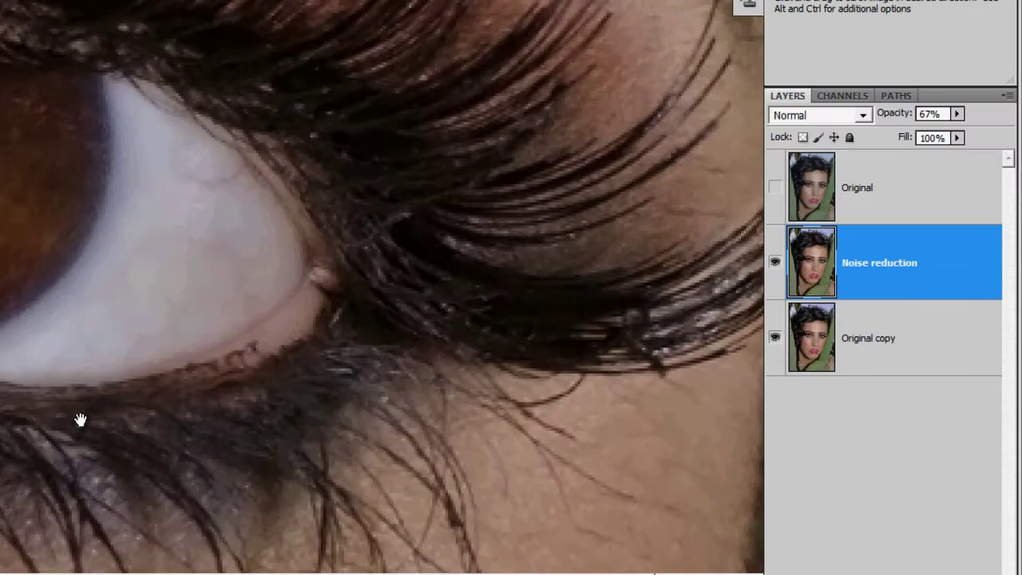
pyautogui.hotkey('ctrl', 'j')
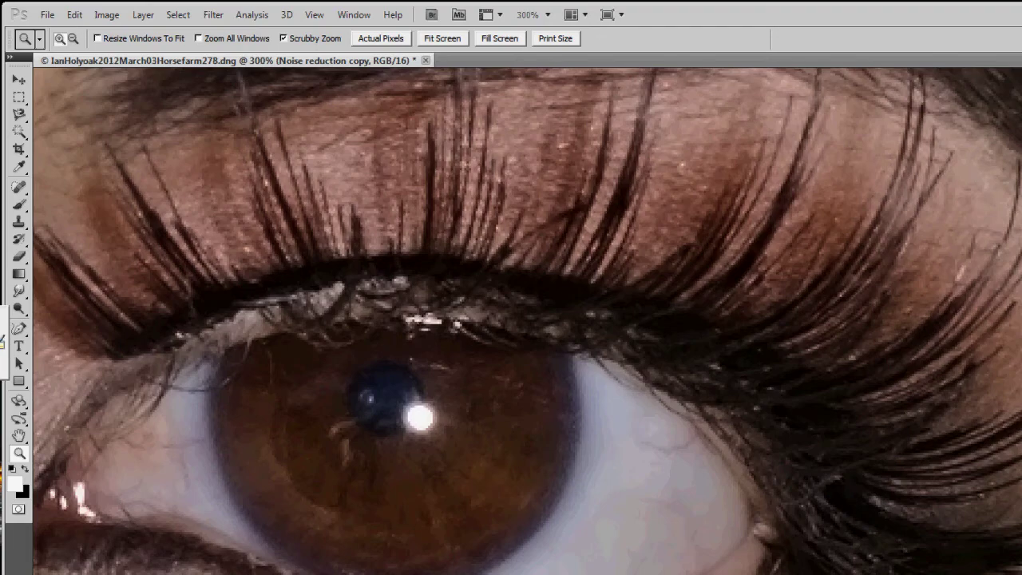
pyautogui.click(106, 15)
pyautogui.moveTo(136, 59)
pyautogui.click(342, 427)
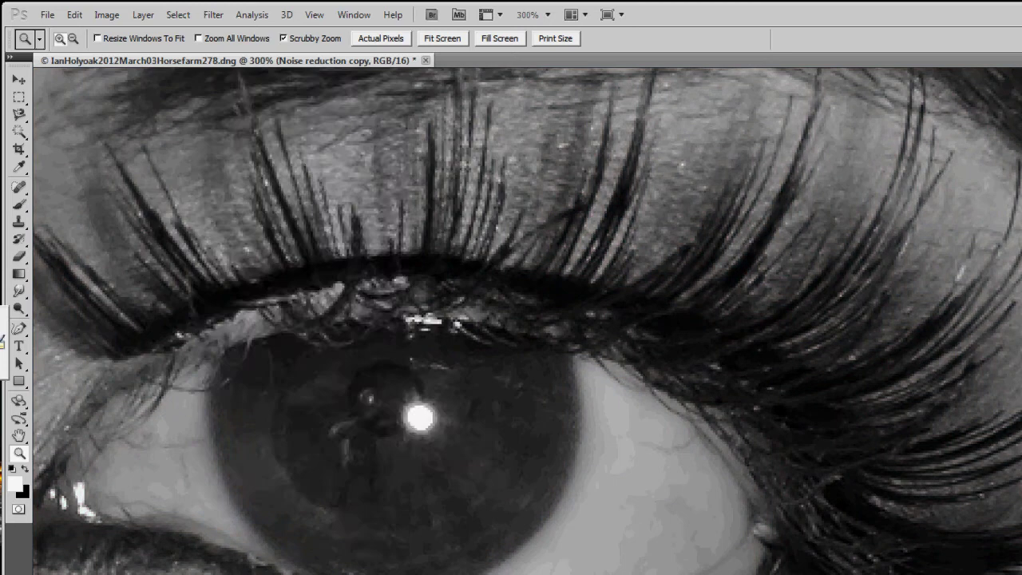
# Start a High Pass filter on the desaturated Noise reduction copy layer and set its radius to 250 pixels
pyautogui.click(213, 15)
pyautogui.moveTo(239, 390)
pyautogui.click(445, 406)
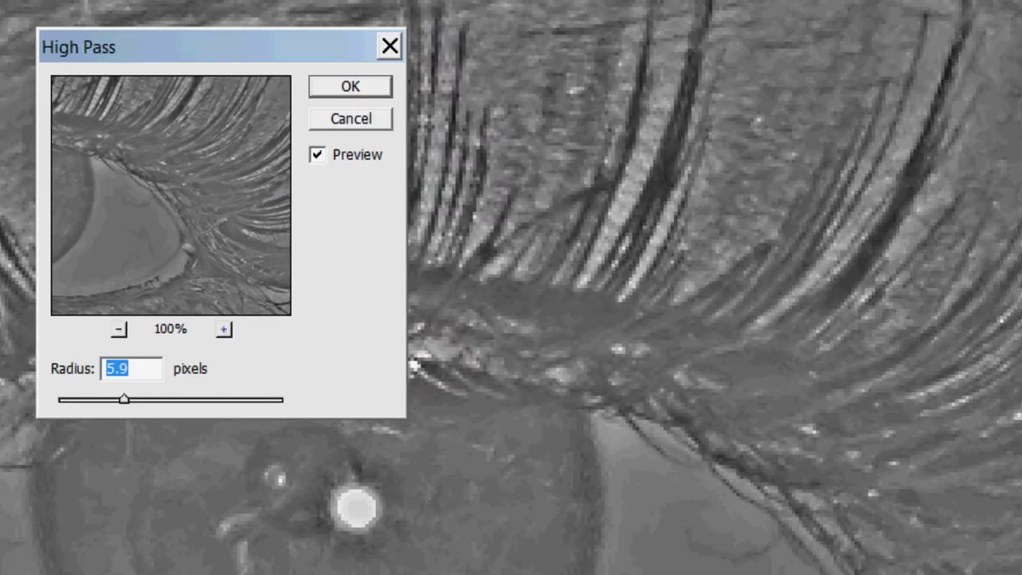
pyautogui.click(395, 187)
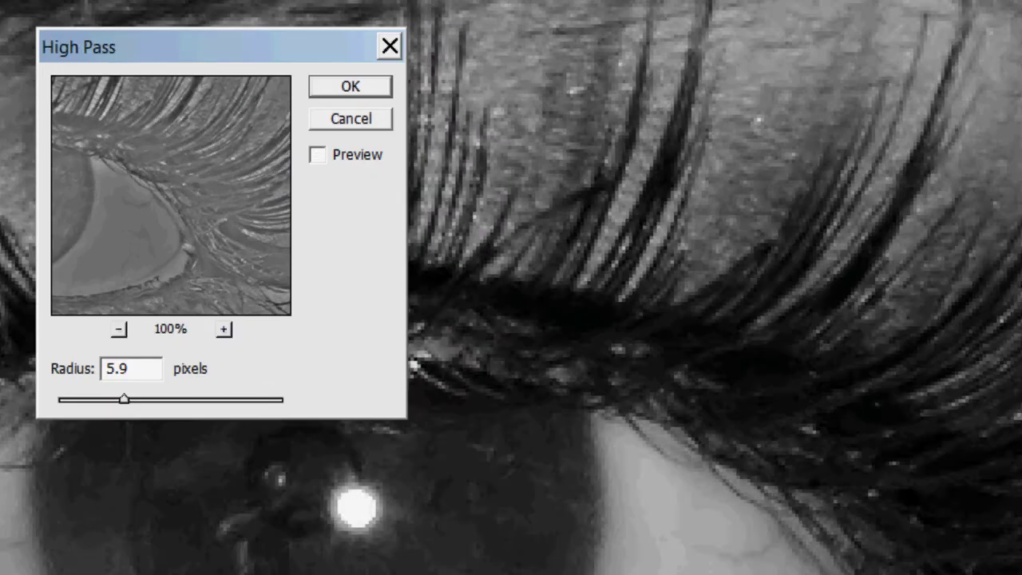
pyautogui.hotkey('alt', 'p')
pyautogui.moveTo(124, 399); pyautogui.dragTo(284, 399)
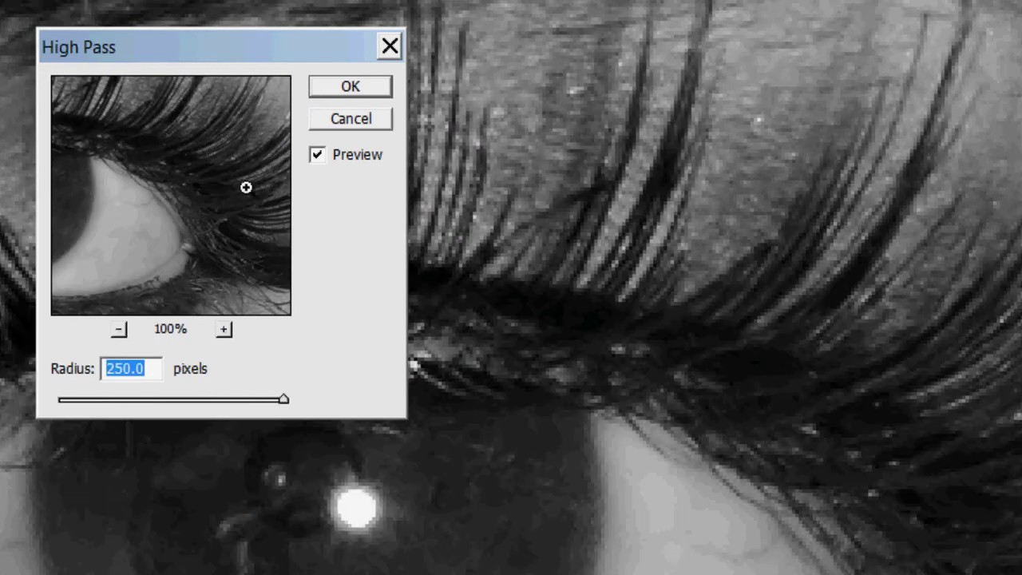
# Compare the lashes with the High Pass preview on and off, and apply the filter
pyautogui.press('p')
pyautogui.press('p')
pyautogui.press('p')
pyautogui.press('p')
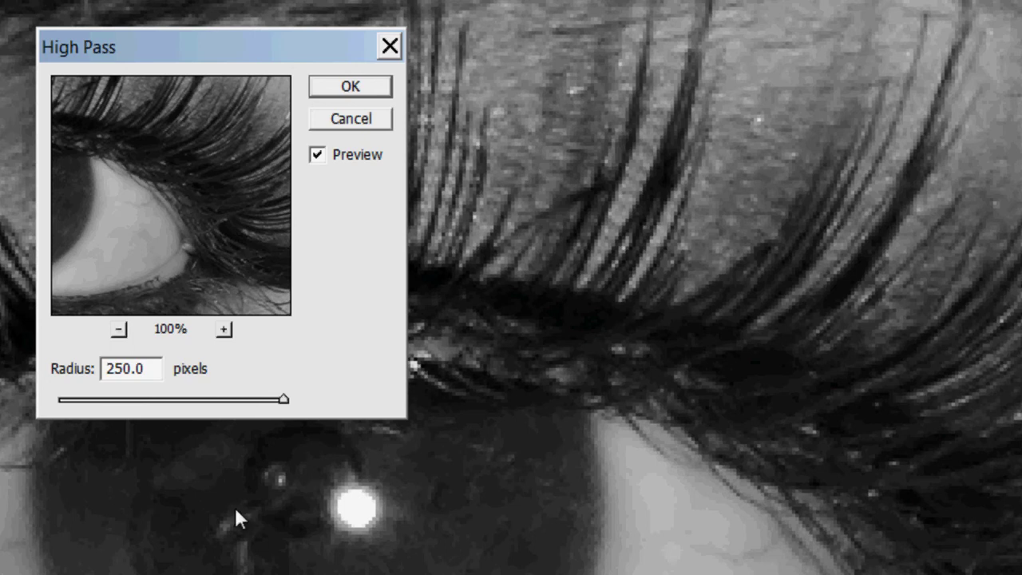
pyautogui.press('p')
pyautogui.press('p')
pyautogui.moveTo(283, 399)
pyautogui.mouseDown()
pyautogui.moveTo(123, 399)
pyautogui.moveTo(284, 399)
pyautogui.mouseUp()
pyautogui.scroll(4, 399, 496)
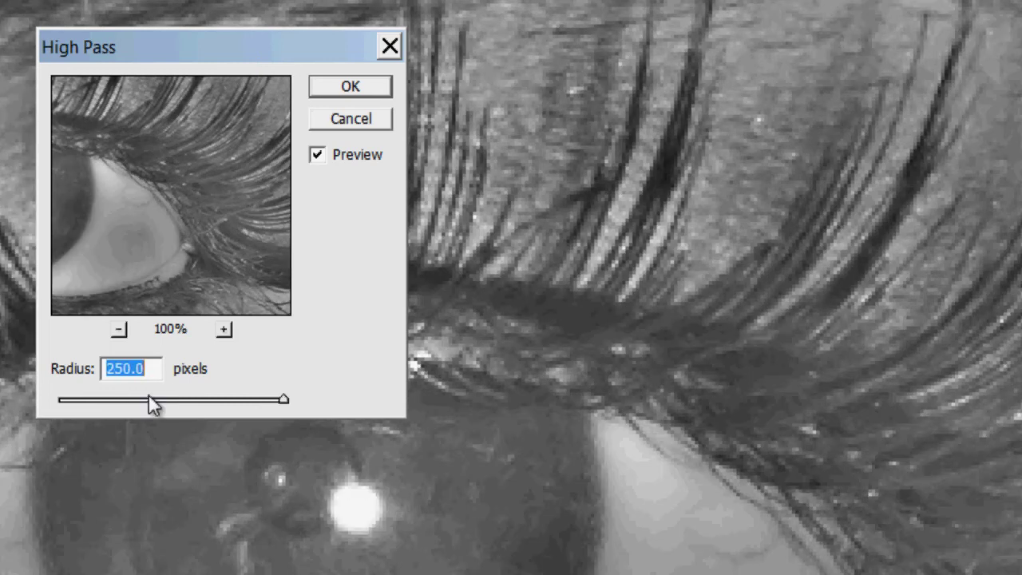
pyautogui.press('Return')
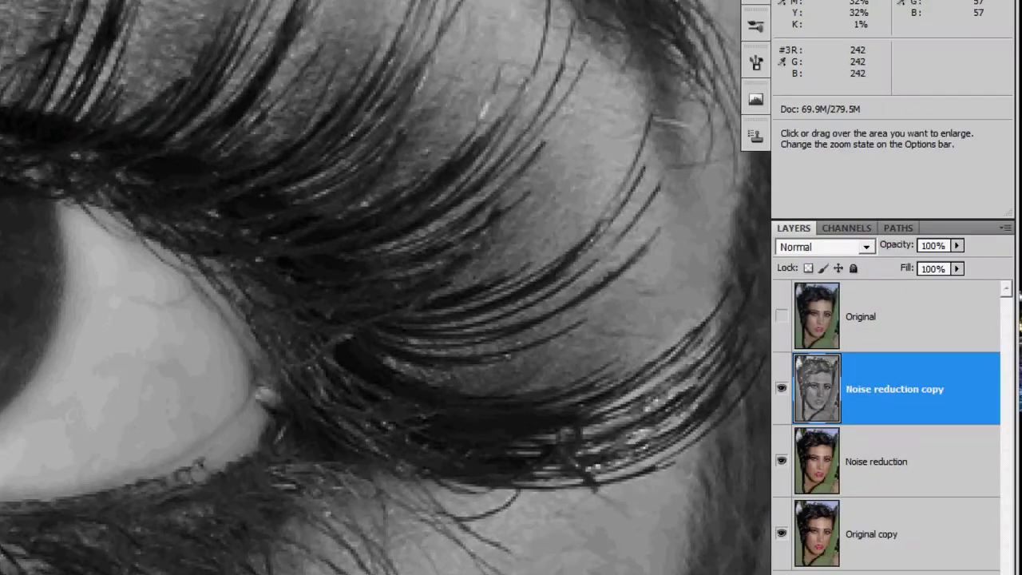
# Blend the Noise reduction copy layer as Soft Light at 33% opacity and compare the lashes with and without it
pyautogui.click(866, 248)
pyautogui.click(814, 174)
pyautogui.click(957, 246)
pyautogui.moveTo(956, 262); pyautogui.dragTo(901, 262)
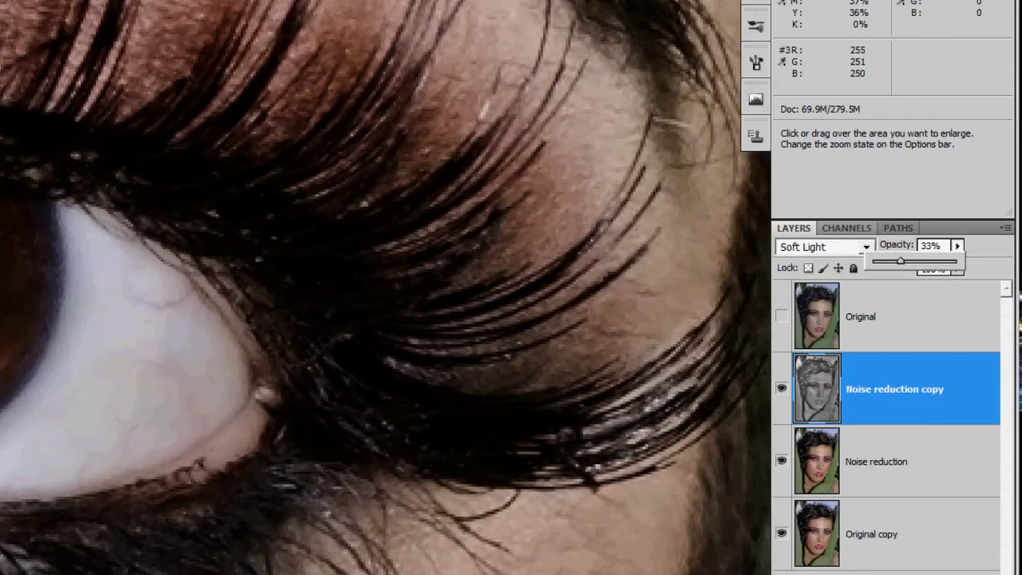
pyautogui.click(781, 389)
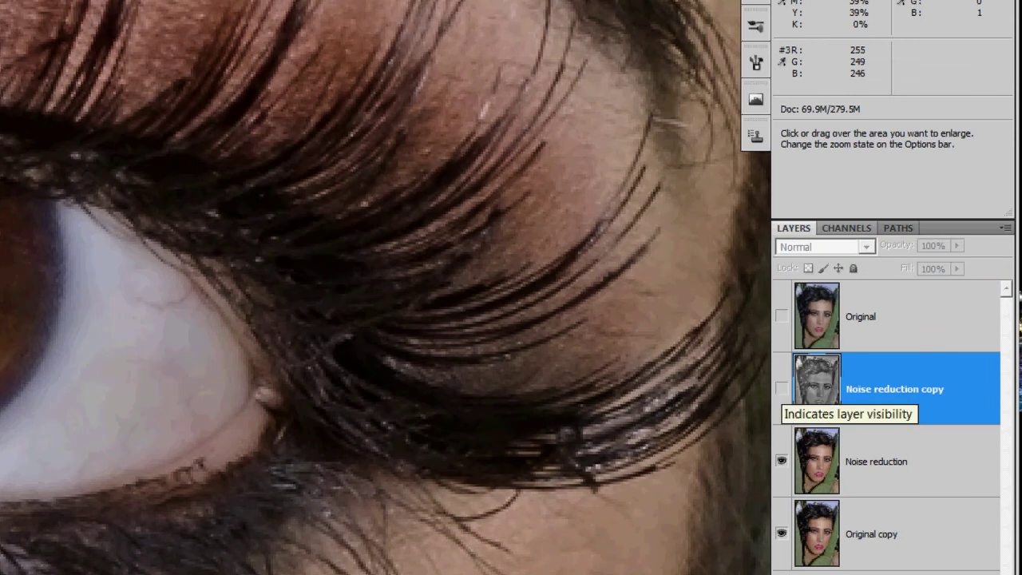
pyautogui.click(781, 389)
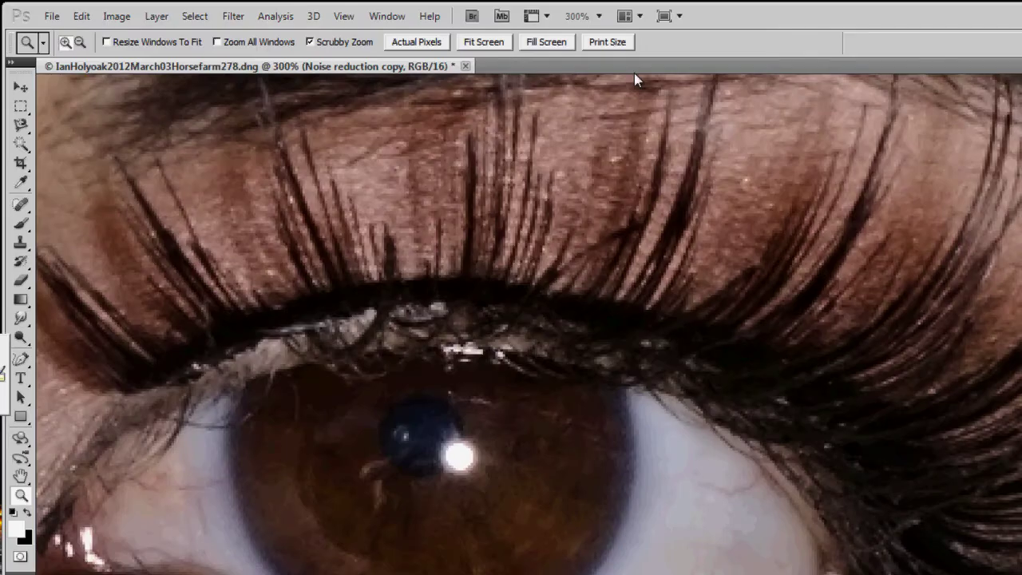
# Apply Unsharp Mask to the Noise reduction copy layer with amount 99%, radius 0.9 pixels and threshold 1, comparing its preview
pyautogui.click(233, 16)
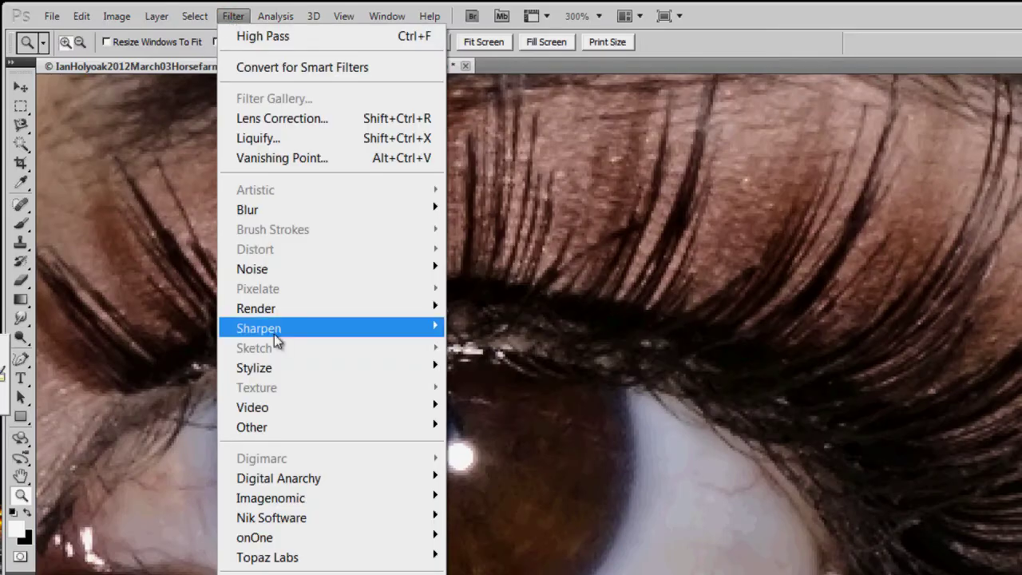
pyautogui.moveTo(274, 331)
pyautogui.click(484, 405)
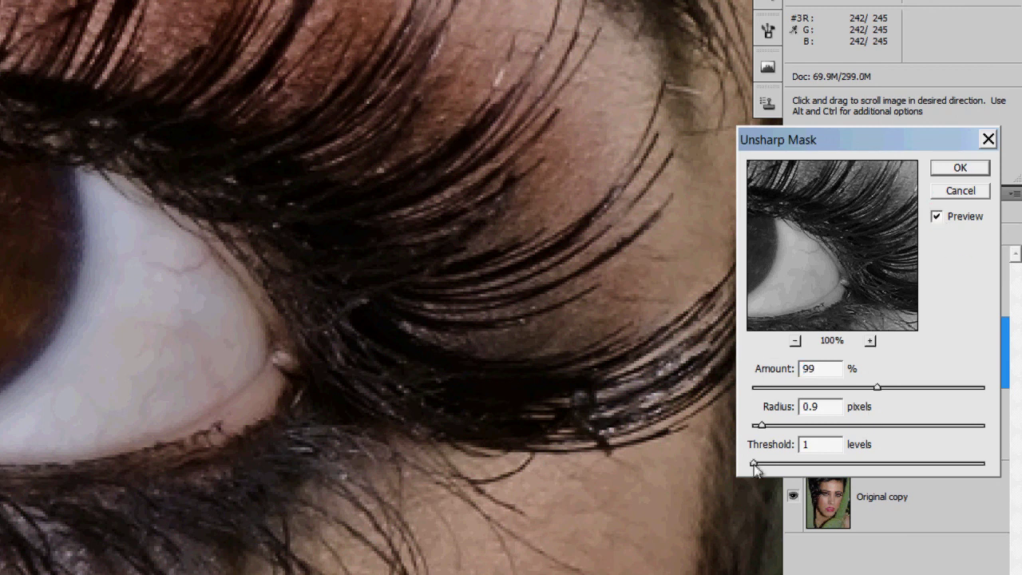
pyautogui.moveTo(754, 463); pyautogui.dragTo(755, 463)
pyautogui.click(936, 217)
pyautogui.click(936, 218)
pyautogui.click(959, 169)
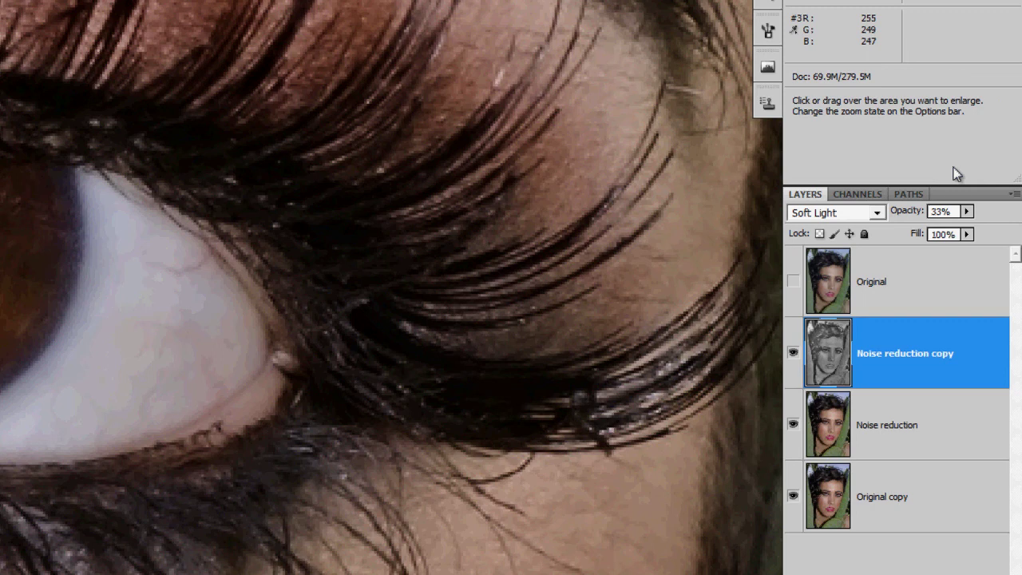
# Compare the whole eye area with the Noise reduction copy layer hidden and shown
pyautogui.hotkey('ctrl', '-')
pyautogui.hotkey('ctrl', '-')
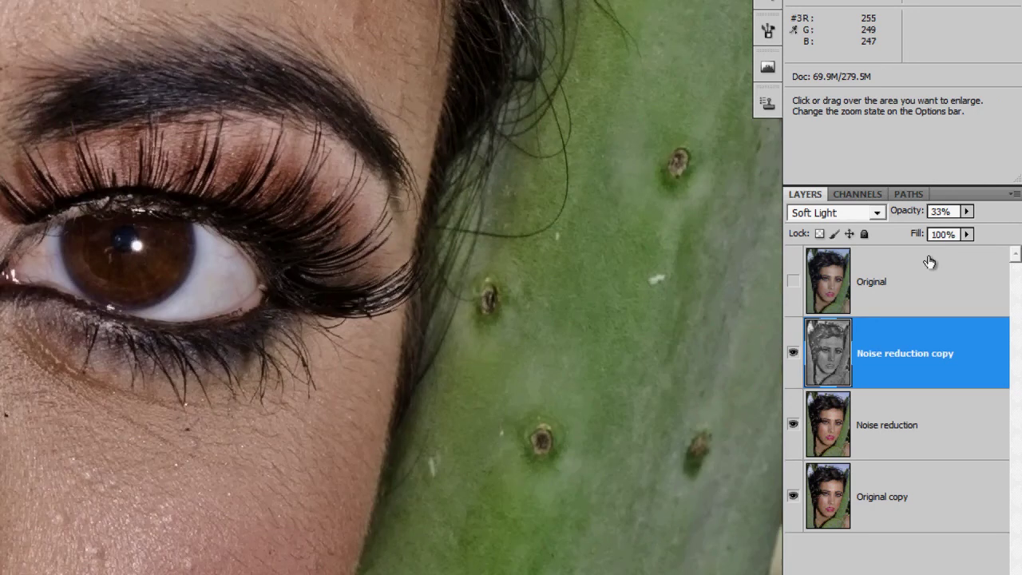
pyautogui.click(793, 354)
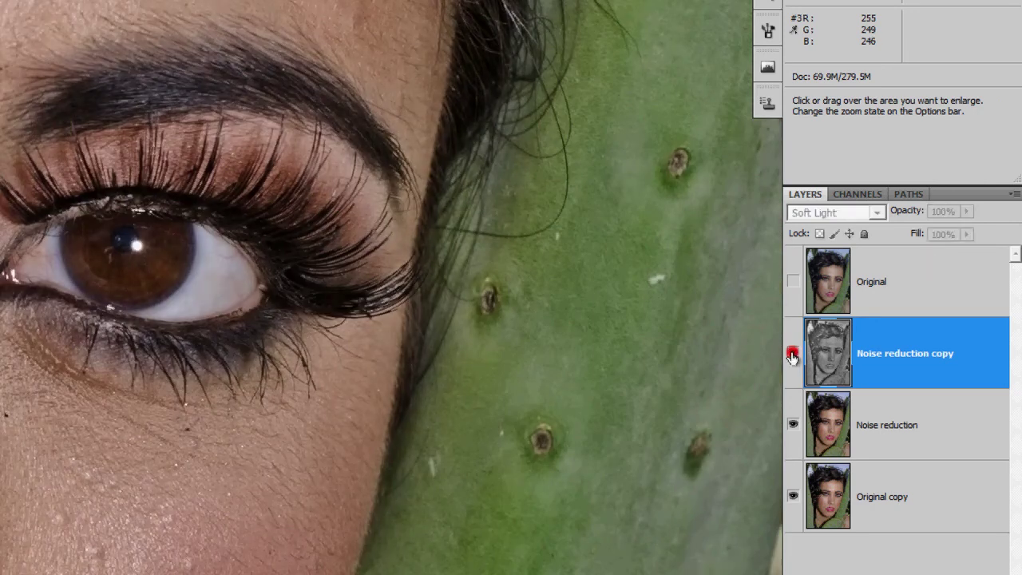
pyautogui.click(793, 355)
pyautogui.click(792, 355)
pyautogui.click(792, 354)
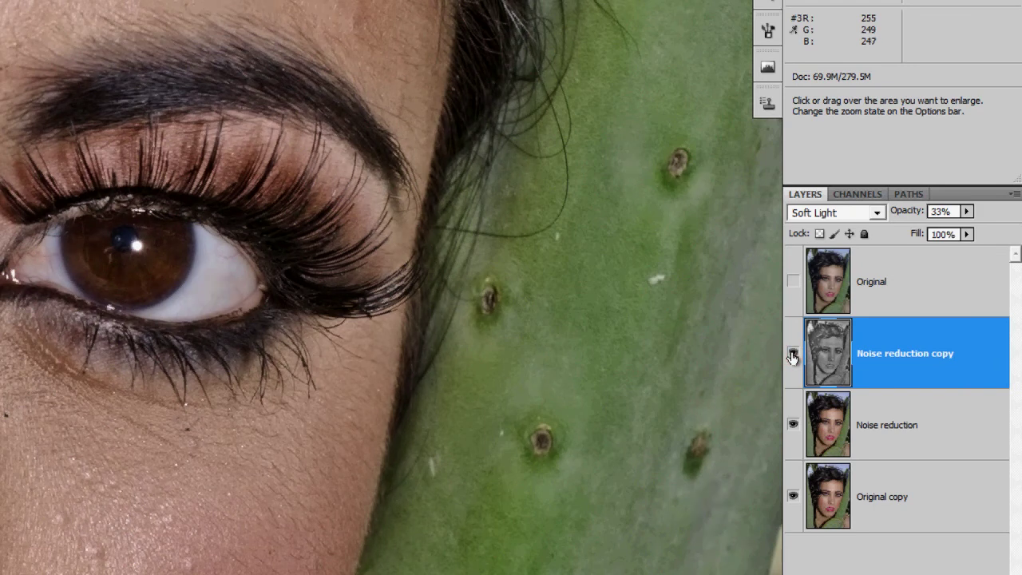
pyautogui.click(793, 355)
pyautogui.click(792, 355)
pyautogui.click(793, 354)
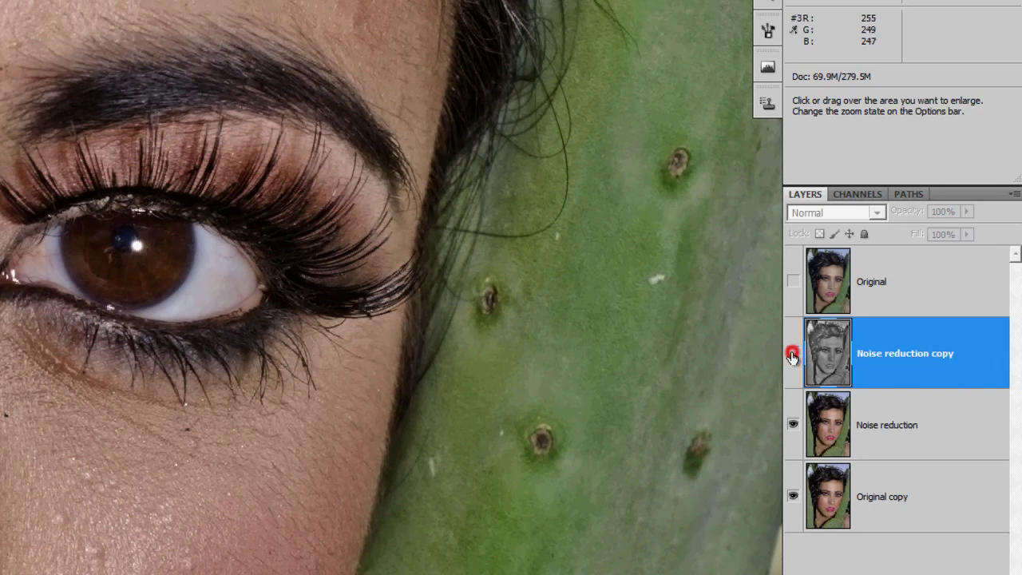
pyautogui.click(792, 355)
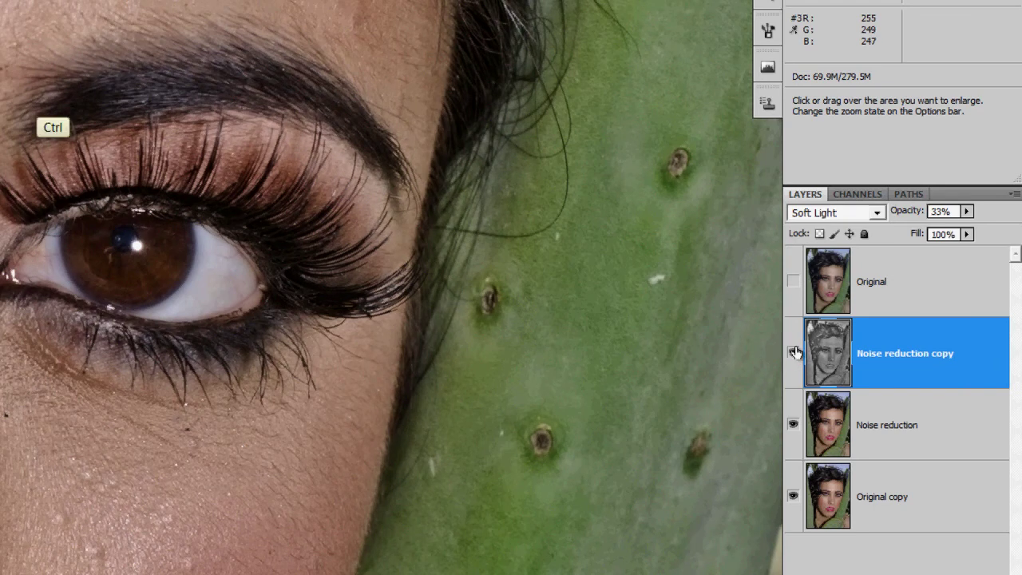
# Fit the whole portrait in view and compare it with the Noise reduction copy layer hidden and shown
pyautogui.hotkey('ctrl', '0')
pyautogui.click(793, 354)
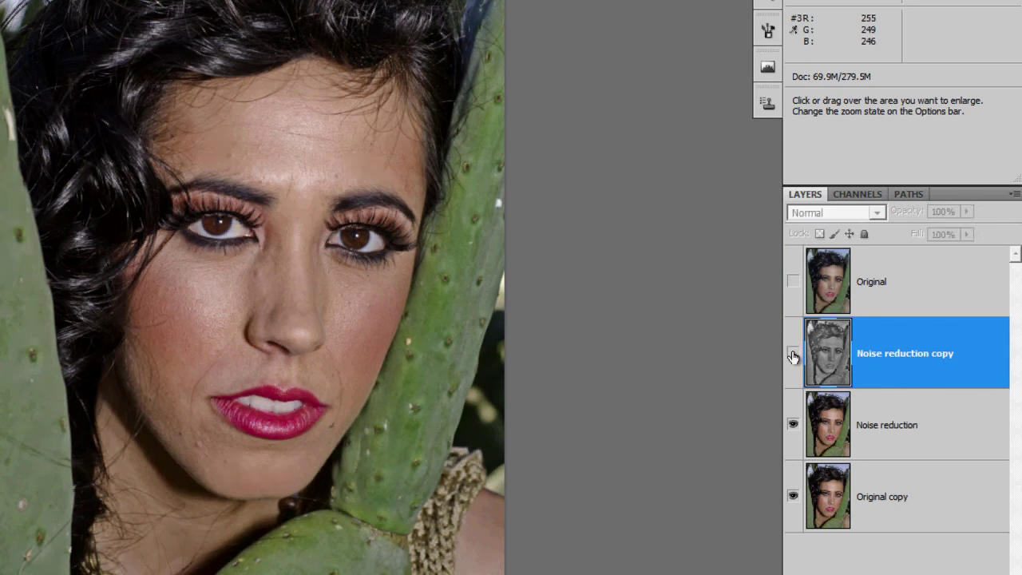
pyautogui.click(793, 355)
pyautogui.click(793, 354)
pyautogui.click(793, 355)
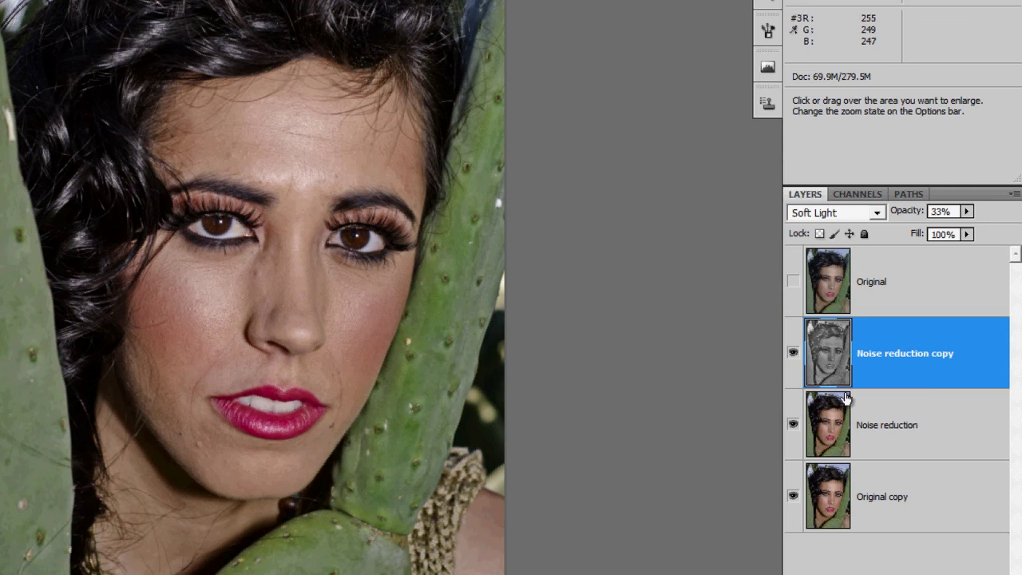
# Merge a duplicate of the Original copy layer with both noise reduction layers, and compare the merged layer with Original copy
pyautogui.click(886, 431)
pyautogui.click(895, 498)
pyautogui.hotkey('ctrl', 'j')
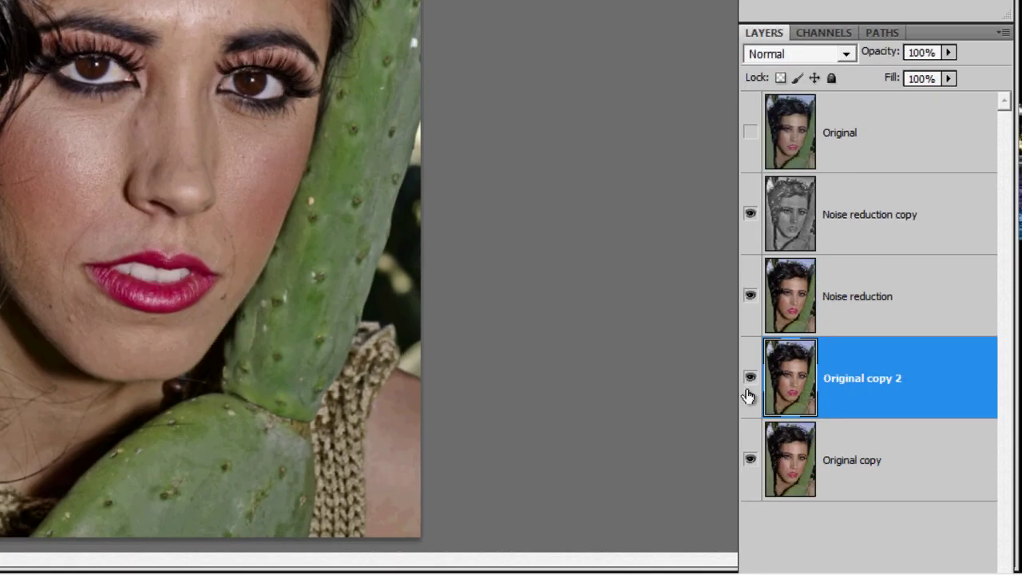
pyautogui.click(750, 460)
pyautogui.click(855, 223)
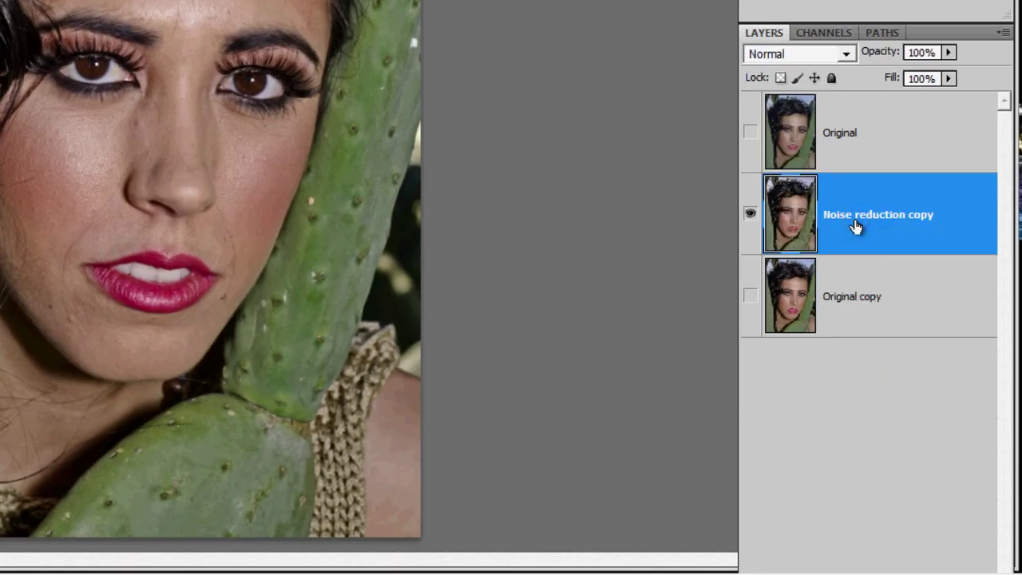
pyautogui.click(750, 296)
pyautogui.click(750, 215)
pyautogui.click(751, 215)
# Compare the eye and lashes up close with the Original layer shown and hidden
pyautogui.click(269, 85)
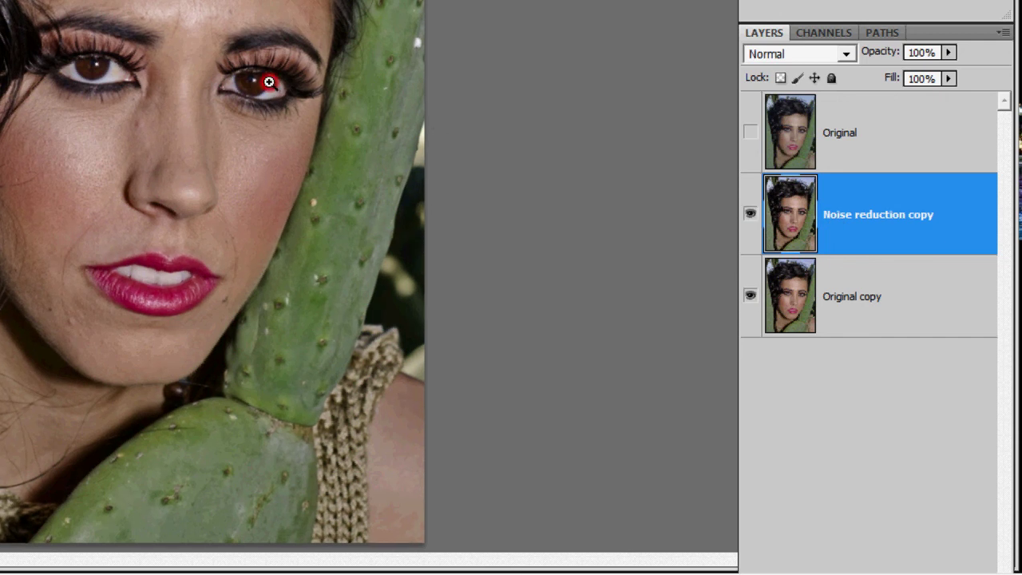
pyautogui.click(269, 82)
pyautogui.click(269, 82)
pyautogui.click(269, 82)
pyautogui.press('space')
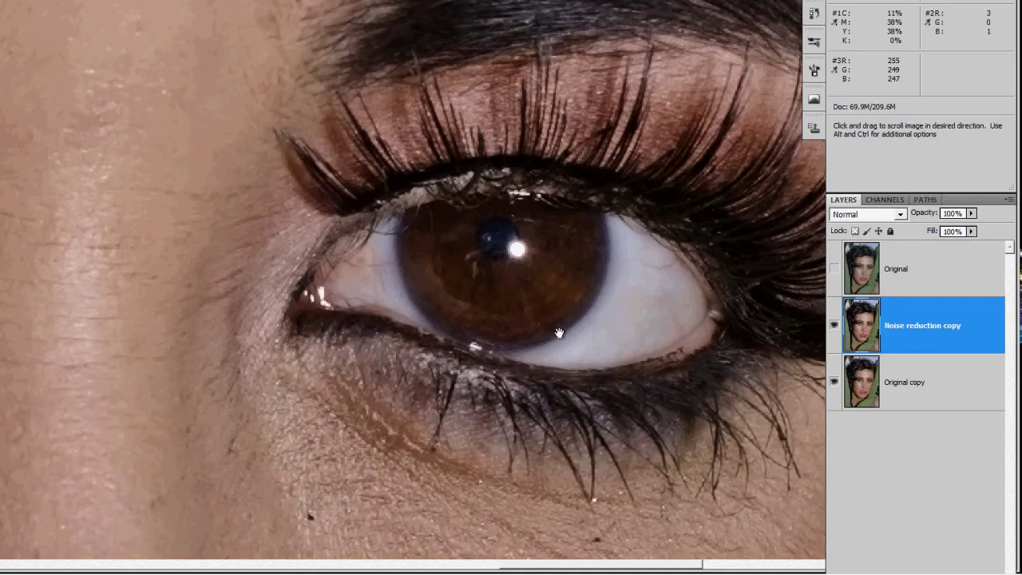
pyautogui.moveTo(542, 337); pyautogui.dragTo(274, 266)
pyautogui.click(833, 269)
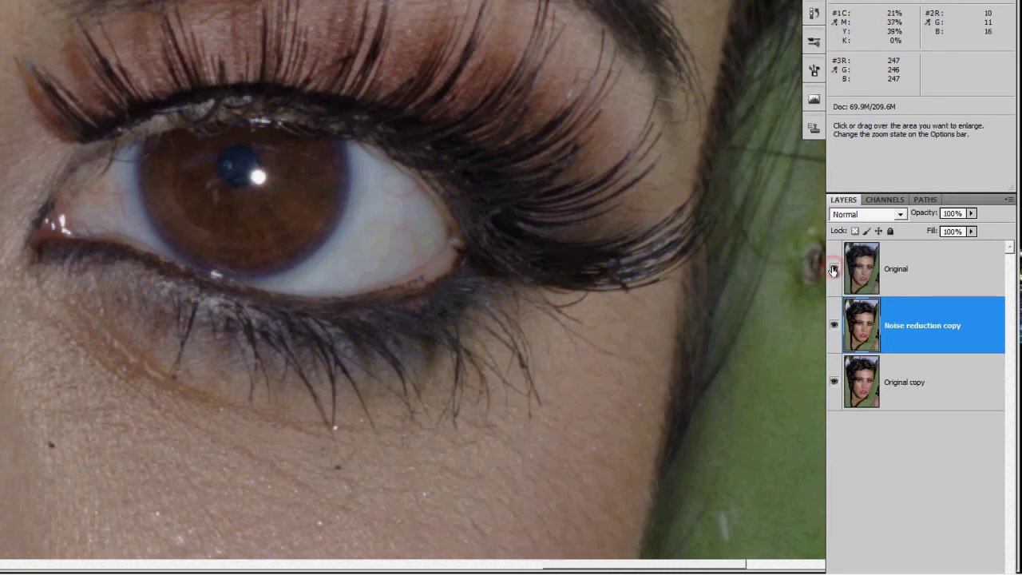
pyautogui.click(832, 271)
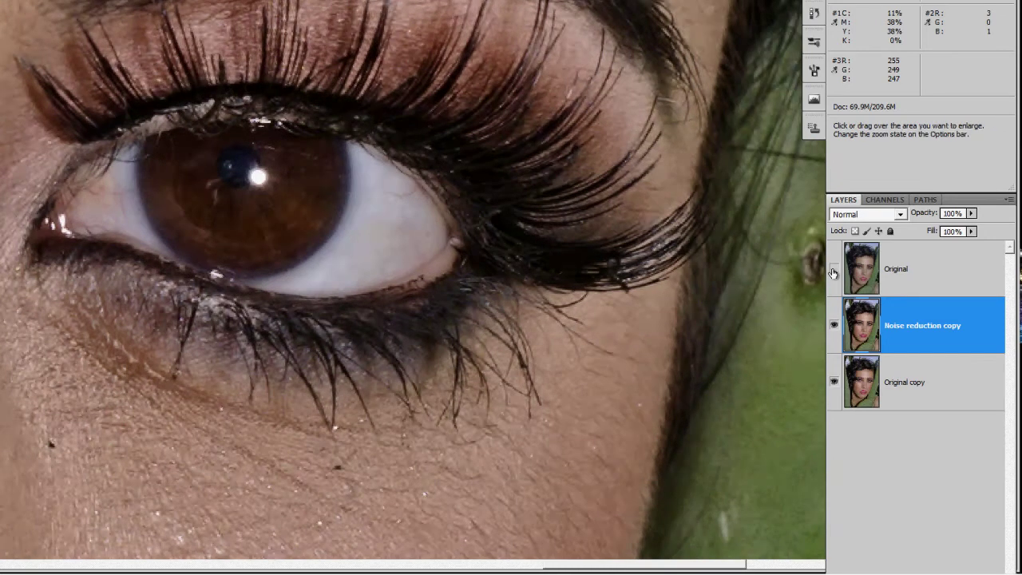
pyautogui.click(833, 271)
pyautogui.click(834, 271)
# Compare the eye with the merged Noise reduction copy layer hidden and shown
pyautogui.click(832, 330)
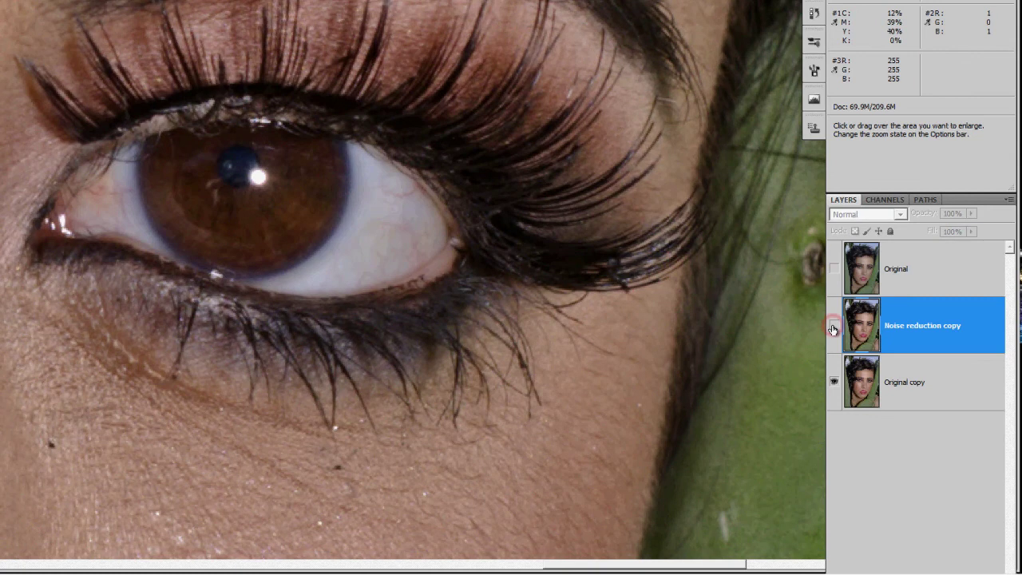
pyautogui.click(833, 329)
pyautogui.click(833, 329)
pyautogui.click(832, 329)
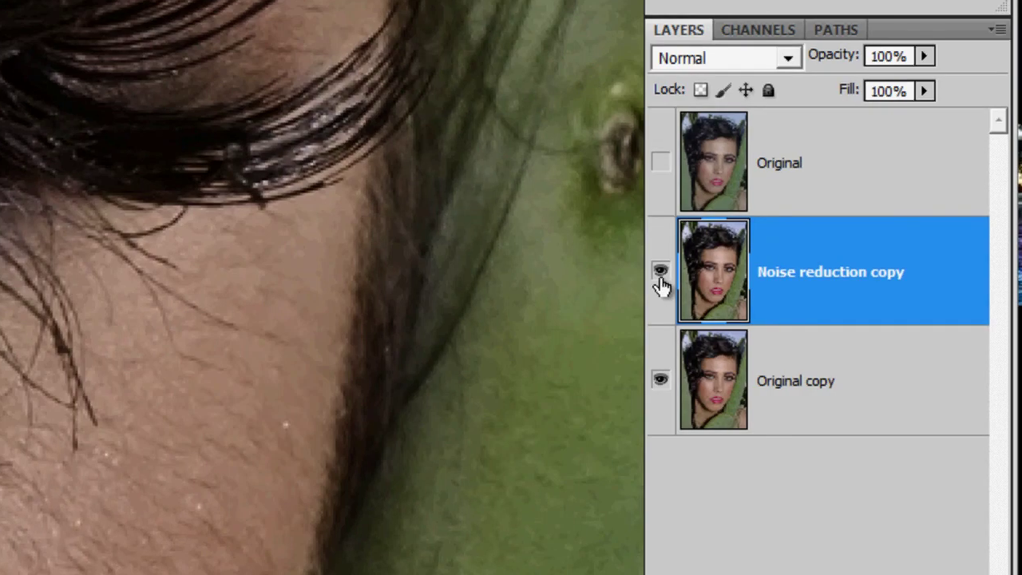
# Add a D&B Grey 50% (SoftLight) layer and lighten parts of the iris with a white brush at 3% flow
pyautogui.press('F2')
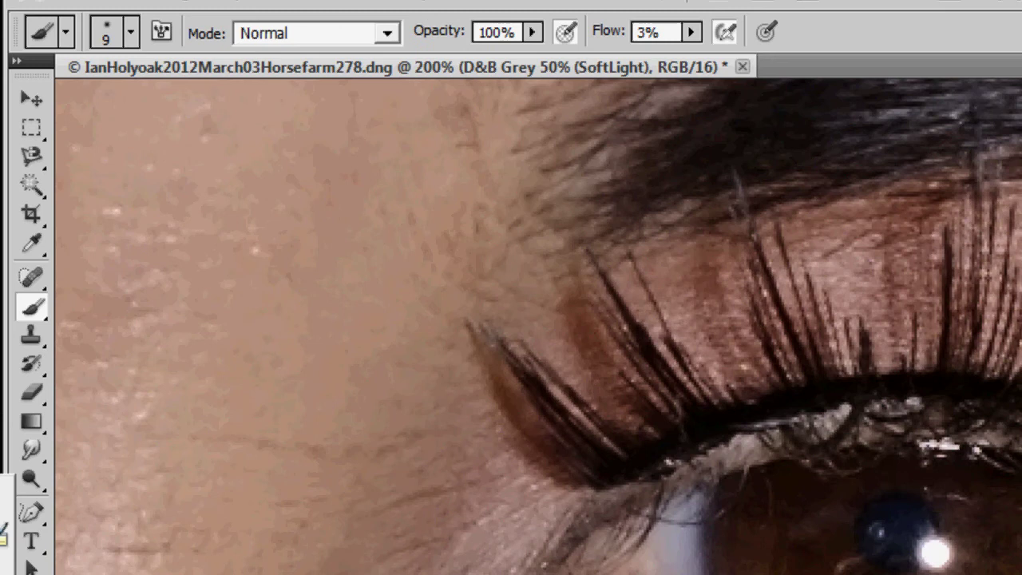
pyautogui.hotkey('ctrl', '+')
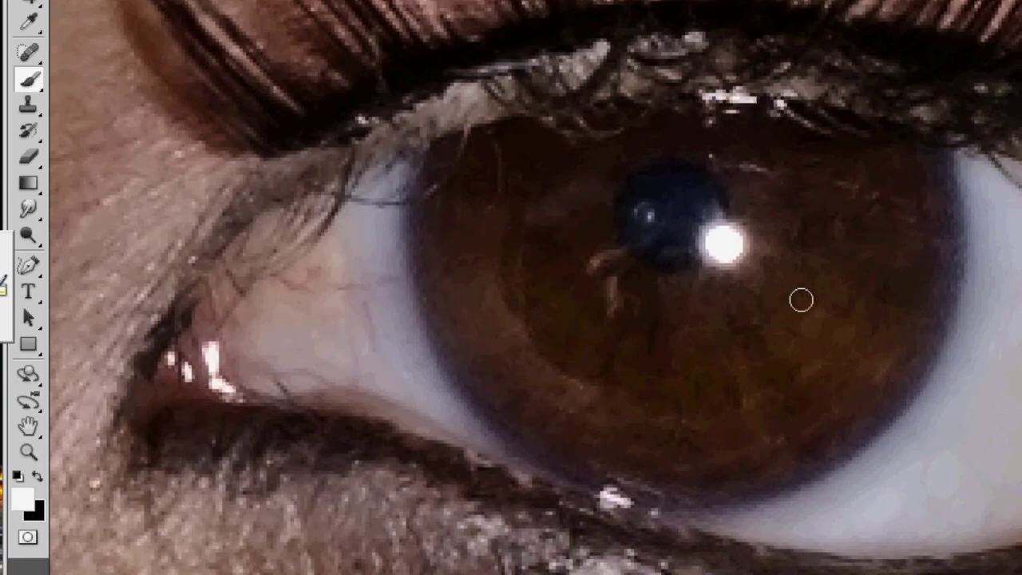
pyautogui.click(778, 373)
pyautogui.click(823, 385)
pyautogui.click(836, 423)
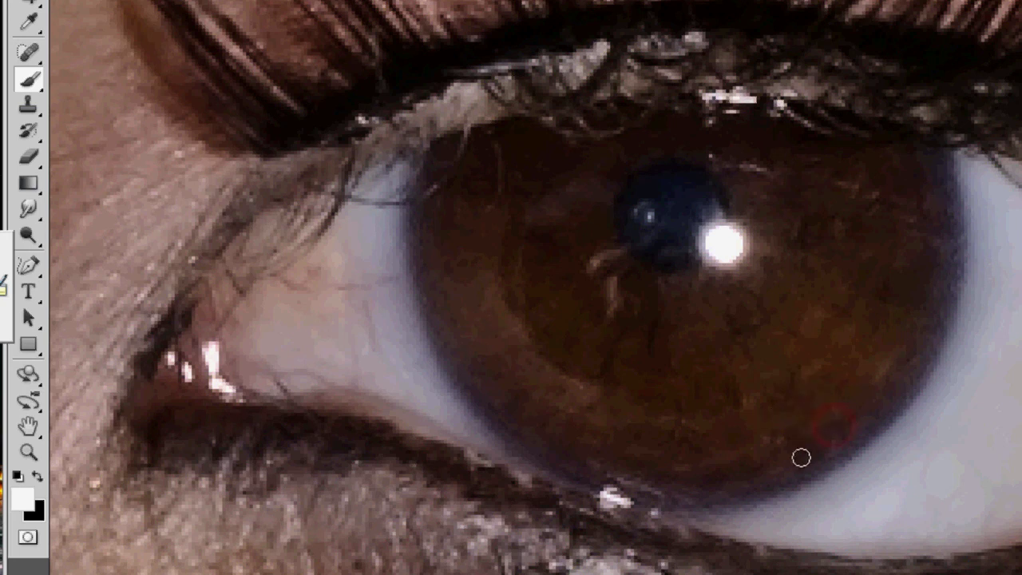
pyautogui.click(882, 291)
pyautogui.click(731, 384)
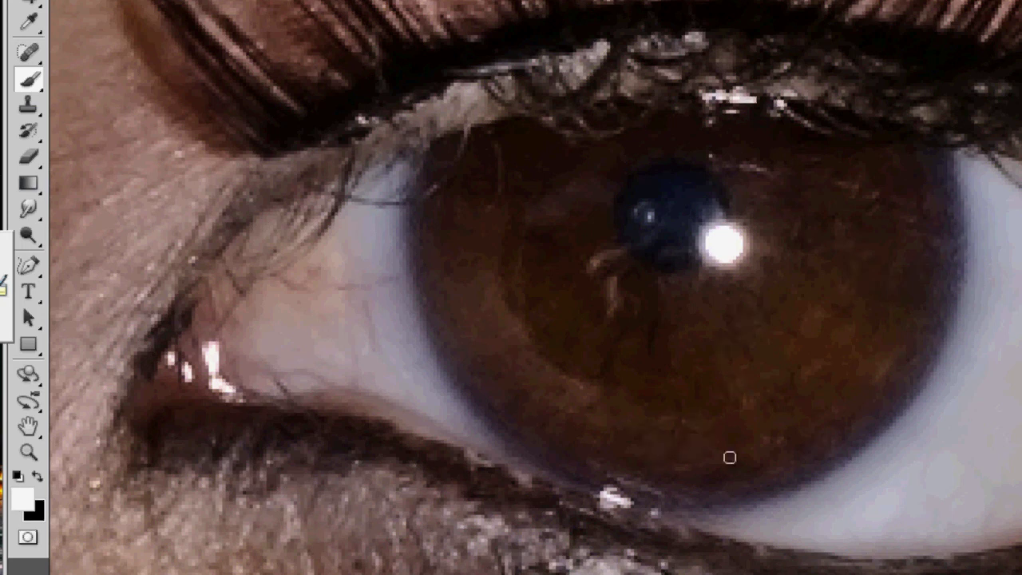
# Darken parts of the iris and its outer edge with black, and touch up the iris rim with white
pyautogui.press('x')
pyautogui.click(809, 321)
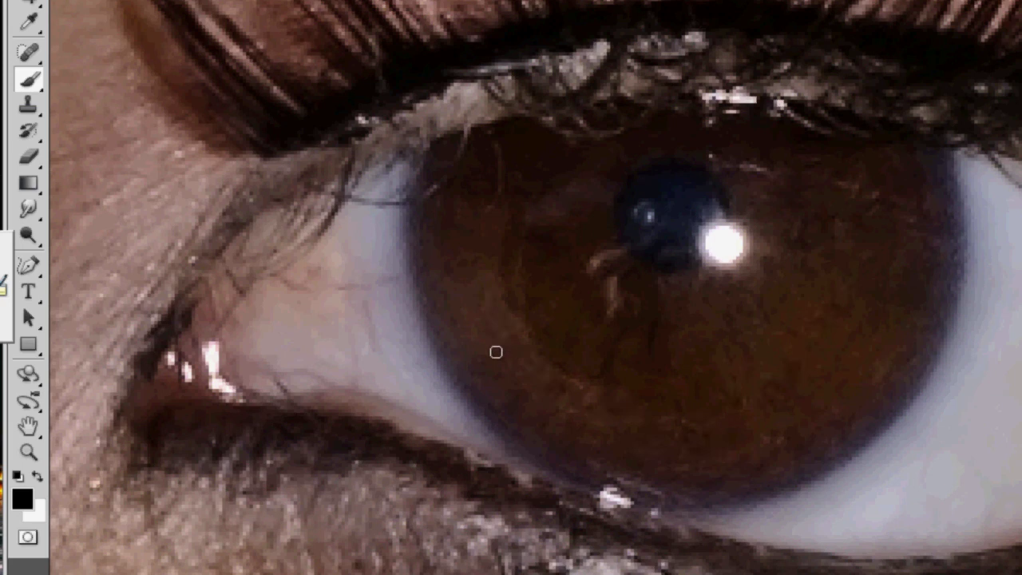
pyautogui.click(412, 162)
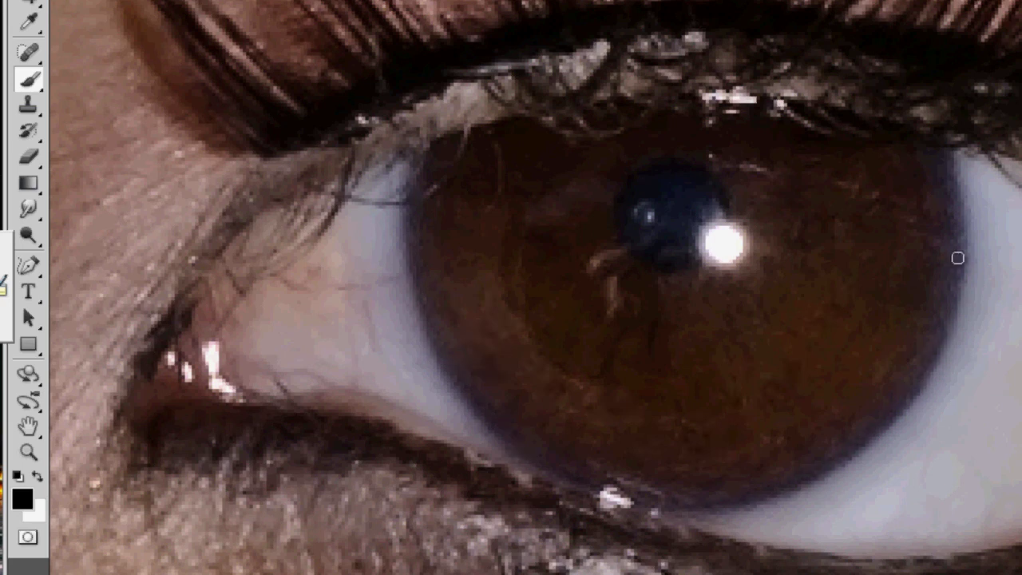
pyautogui.press('x')
pyautogui.click(965, 153)
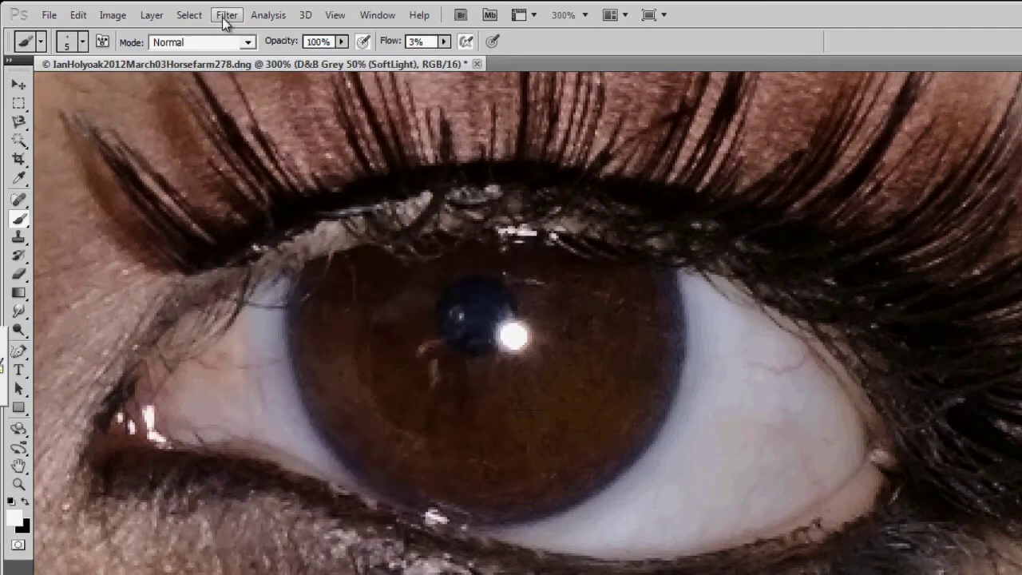
# Apply a Gaussian Blur of 2.4 pixels to the D&B Grey 50% layer and merge it into the Noise reduction copy layer
pyautogui.click(226, 14)
pyautogui.moveTo(270, 207)
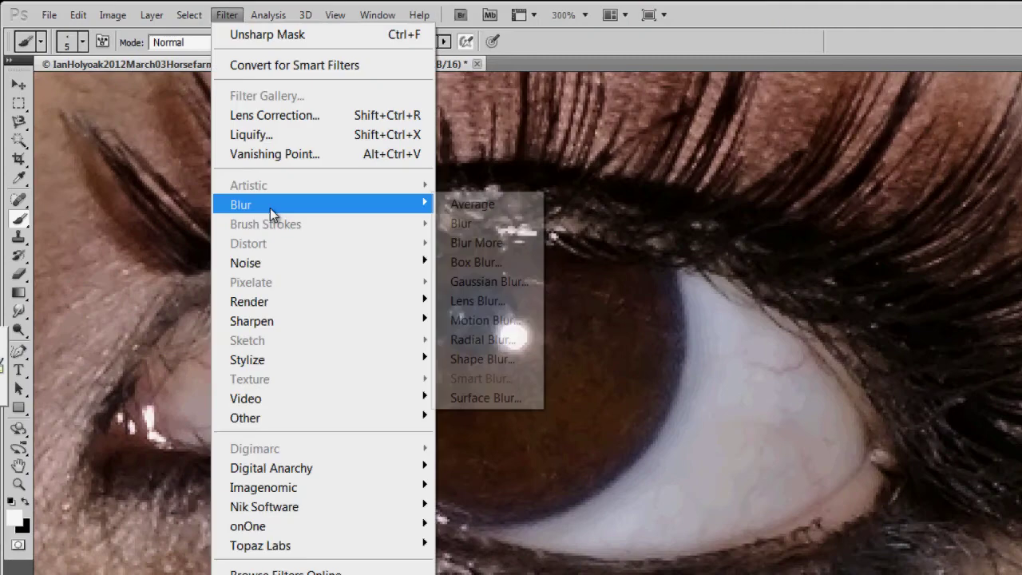
pyautogui.click(488, 281)
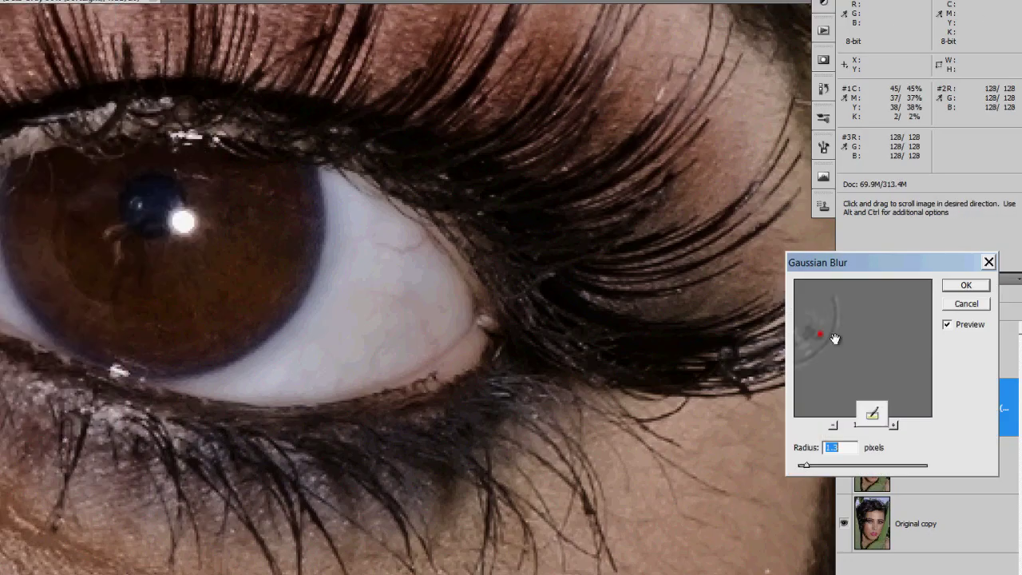
pyautogui.moveTo(818, 466)
pyautogui.mouseDown()
pyautogui.moveTo(803, 468)
pyautogui.moveTo(814, 474)
pyautogui.mouseUp()
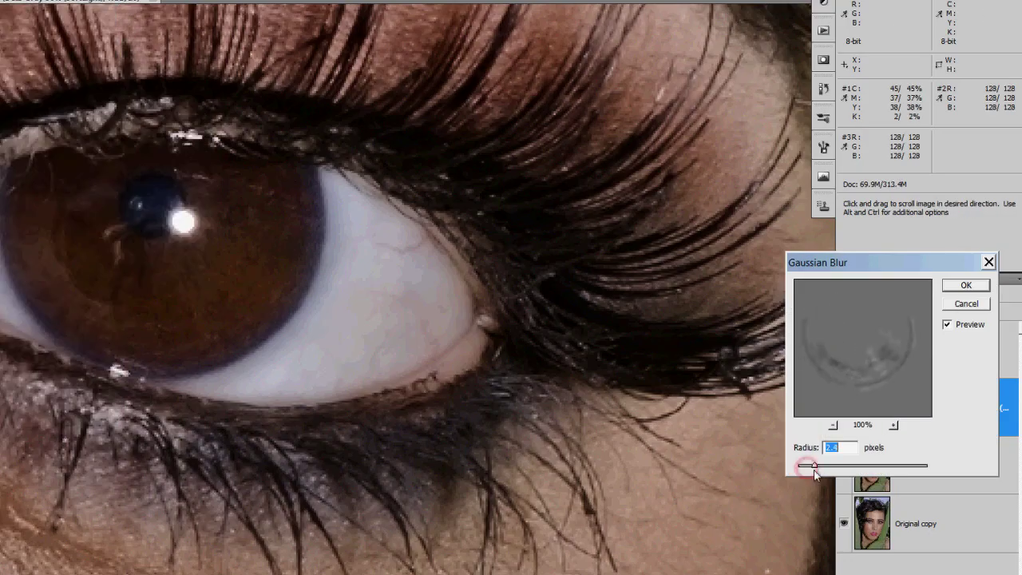
pyautogui.click(965, 286)
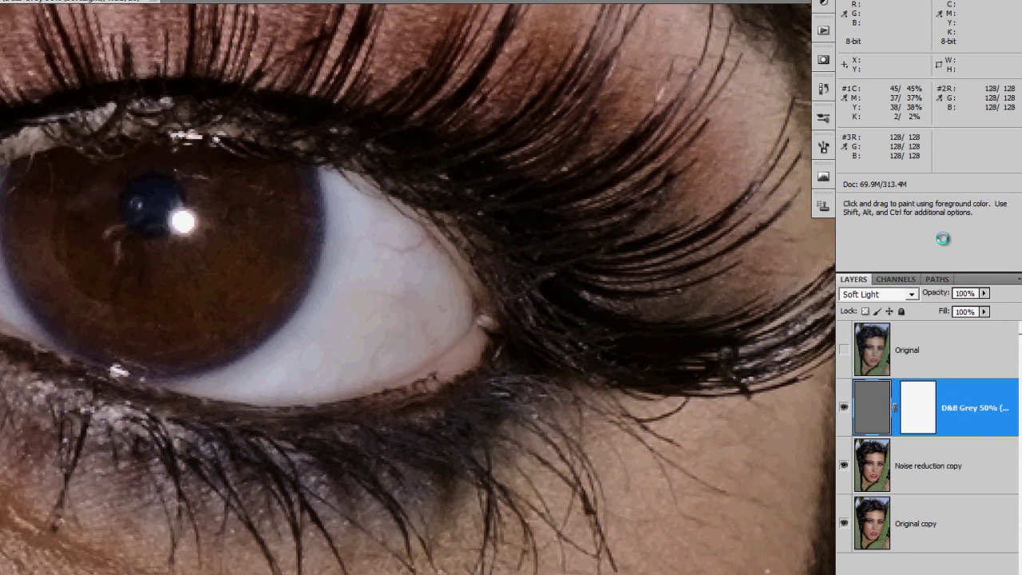
pyautogui.hotkey('ctrl', 'e')
# Compare the dodged and burned eye with the Noise reduction copy layer hidden and shown
pyautogui.click(845, 409)
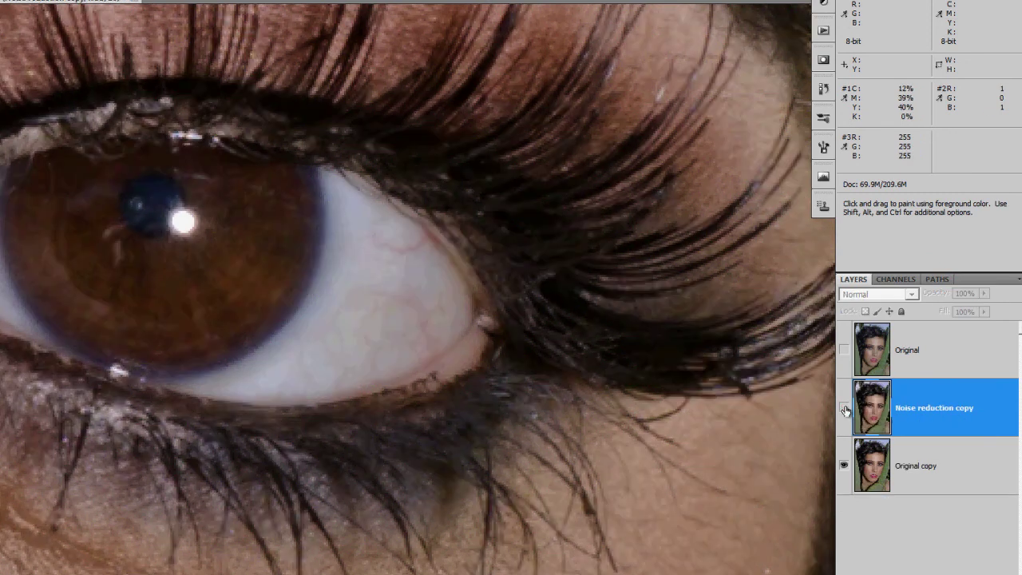
pyautogui.click(844, 409)
pyautogui.click(844, 409)
pyautogui.click(844, 409)
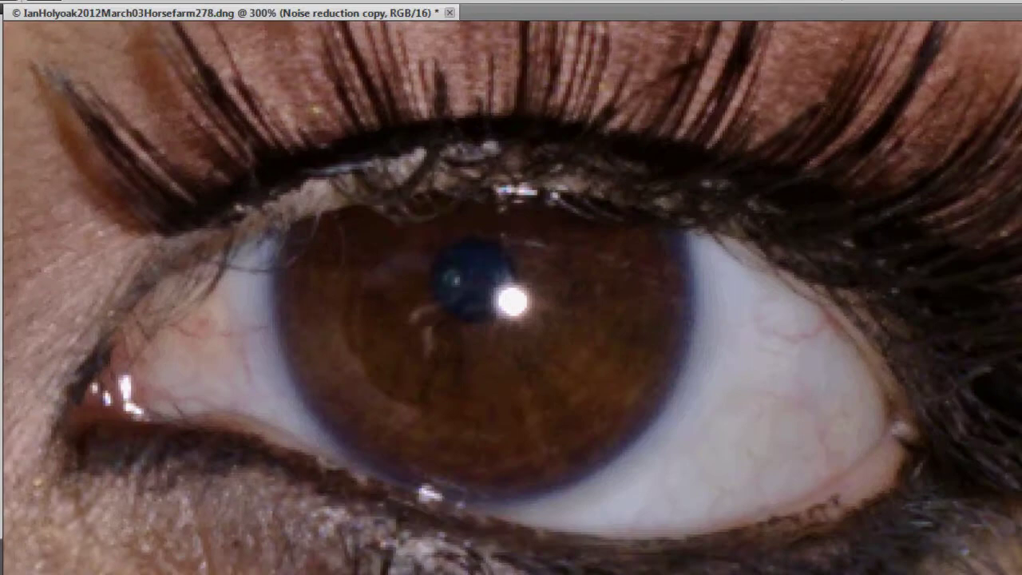
# Outline the iris with the Magnetic Lasso and copy the selection to a new layer
pyautogui.press('l')
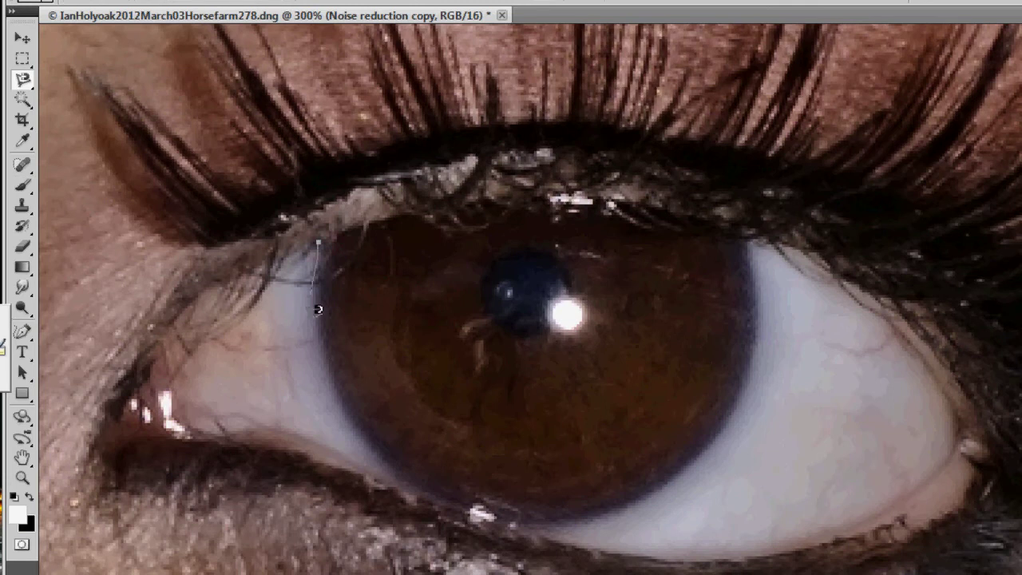
pyautogui.click(445, 506)
pyautogui.click(514, 524)
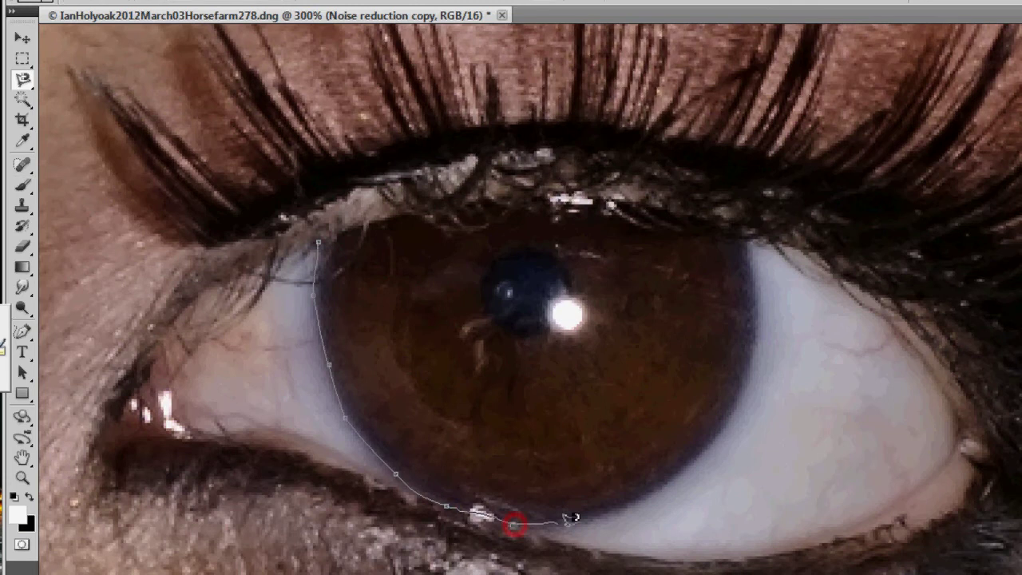
pyautogui.click(657, 490)
pyautogui.click(718, 425)
pyautogui.click(746, 238)
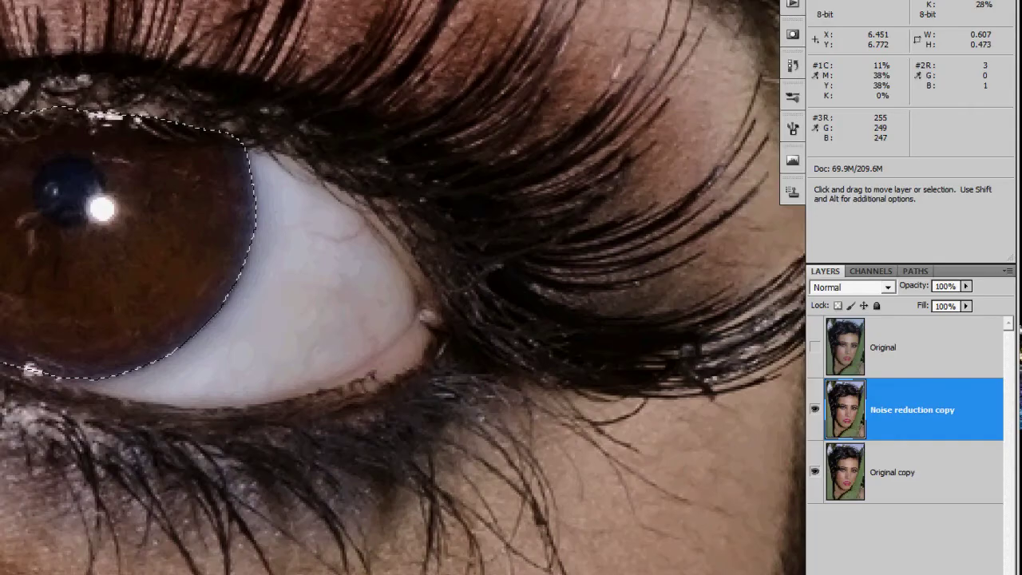
pyautogui.hotkey('ctrl', 'j')
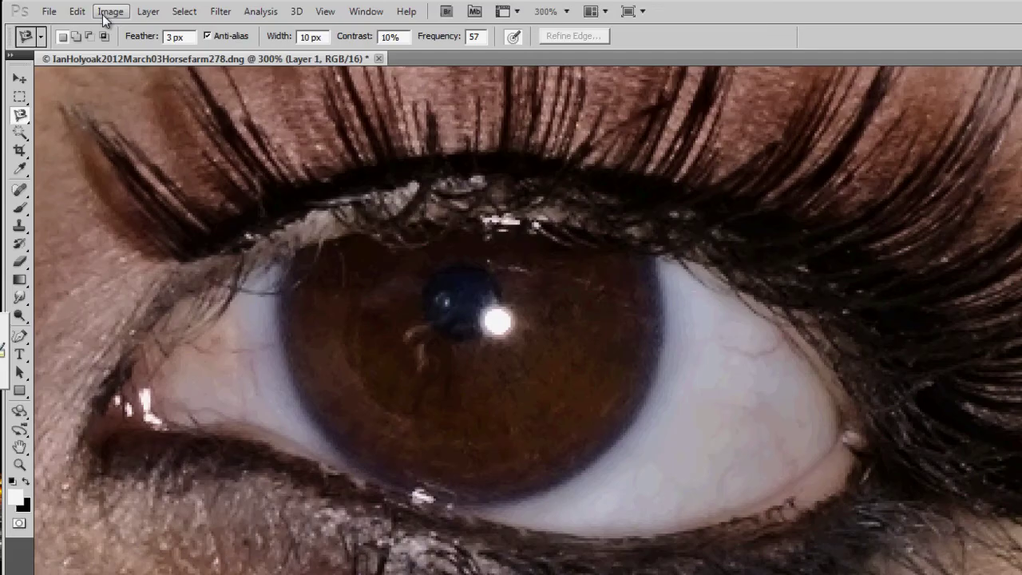
# Brighten the iris layer with an Exposure adjustment of +0.41 and an Offset of -0.0143, comparing it with the preview off before applying
pyautogui.click(110, 11)
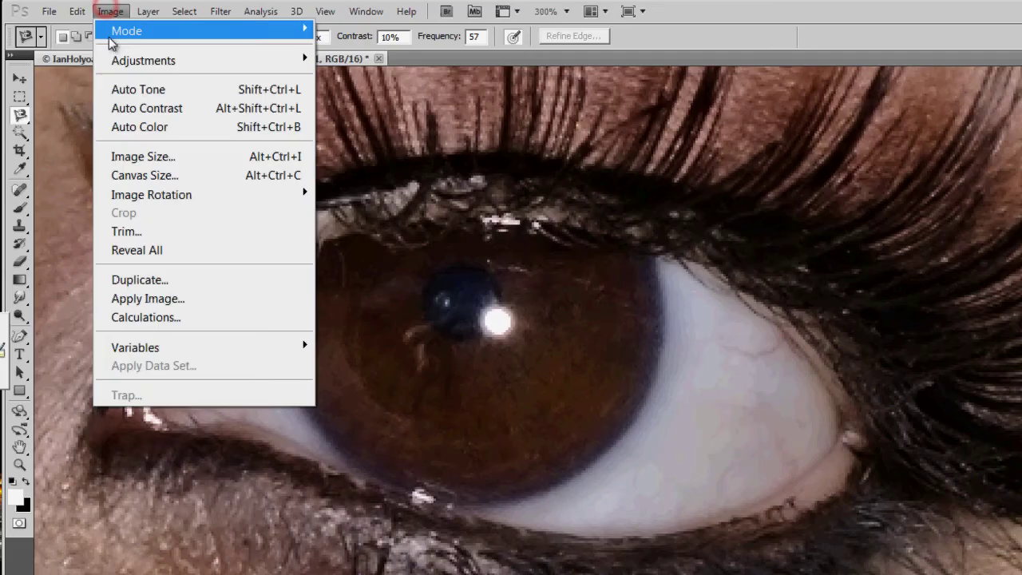
pyautogui.moveTo(128, 62)
pyautogui.click(376, 116)
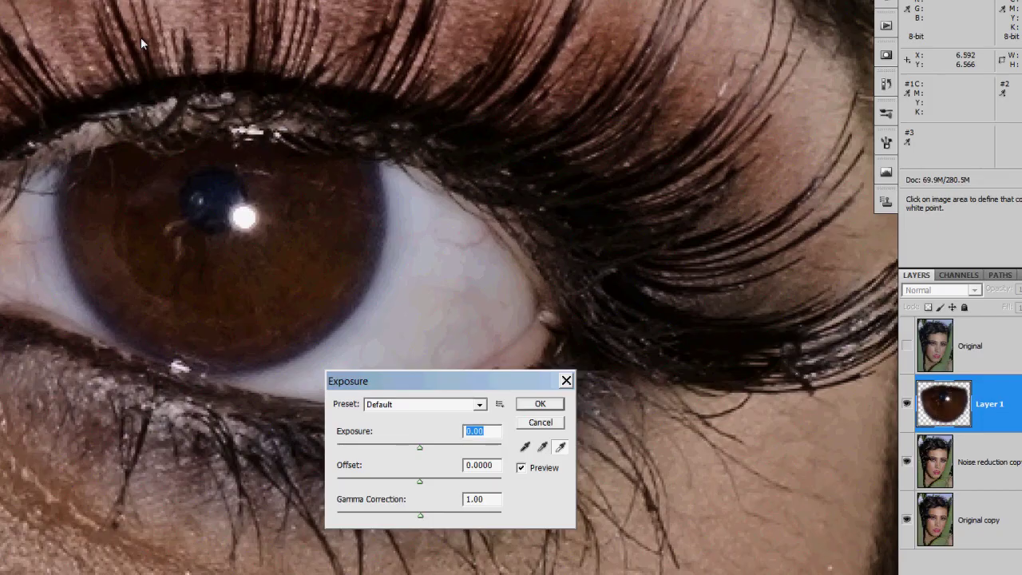
pyautogui.moveTo(384, 431); pyautogui.dragTo(388, 433)
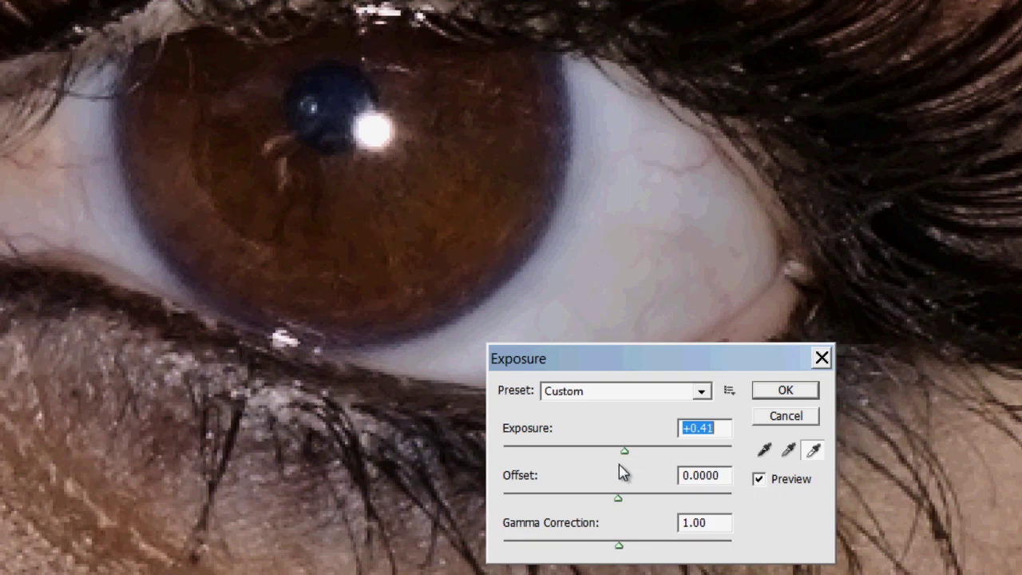
pyautogui.moveTo(618, 497); pyautogui.dragTo(615, 496)
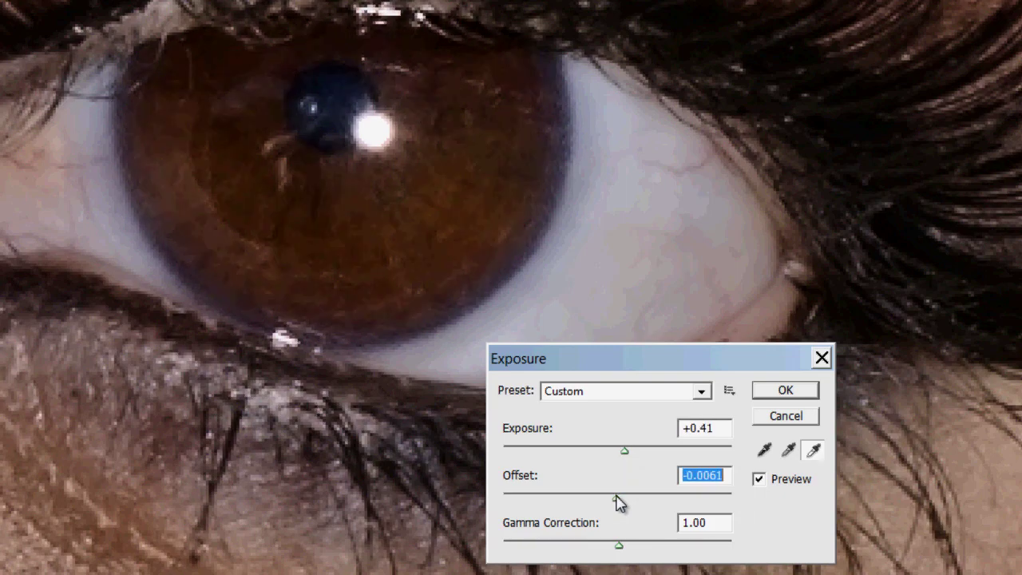
pyautogui.moveTo(617, 544); pyautogui.dragTo(613, 544)
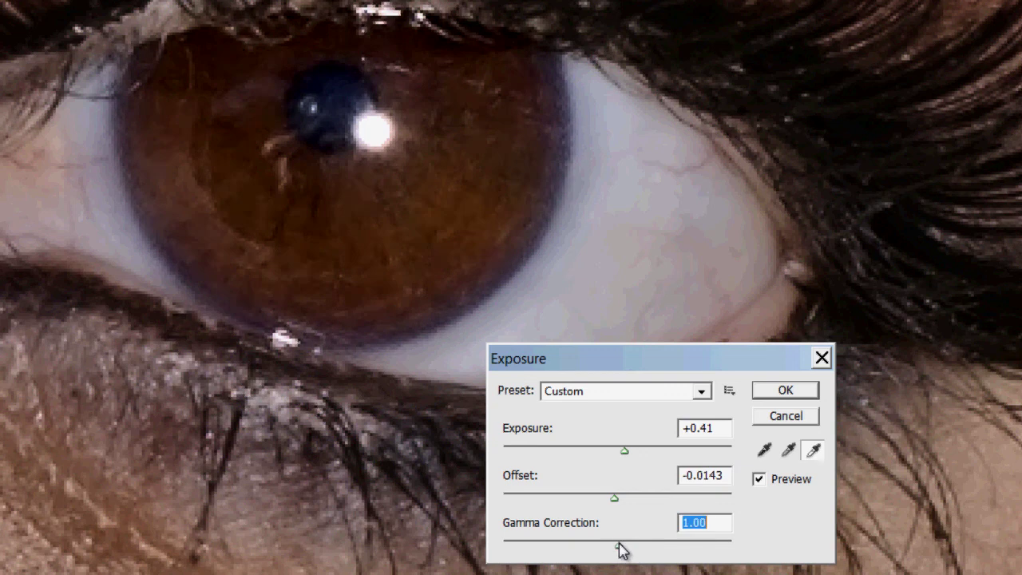
pyautogui.click(758, 479)
pyautogui.click(758, 479)
pyautogui.click(785, 389)
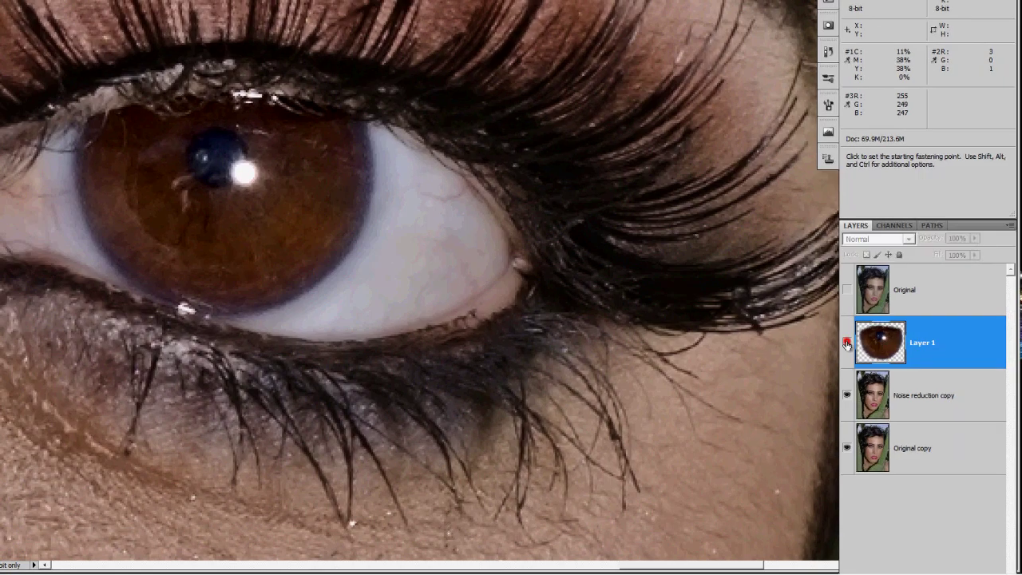
# Compare the eye with the iris layer hidden and shown, and merge it into the Noise reduction copy layer
pyautogui.click(850, 342)
pyautogui.click(850, 343)
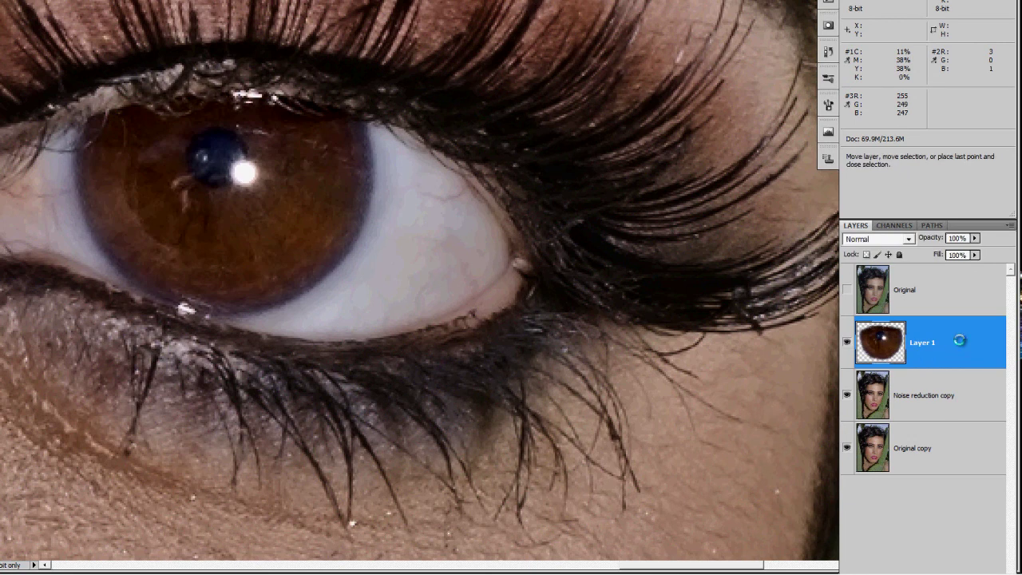
pyautogui.hotkey('ctrl', 'e')
# Compare the finished eye and surrounding skin with the Noise reduction copy layer hidden and shown
pyautogui.click(846, 343)
pyautogui.click(847, 343)
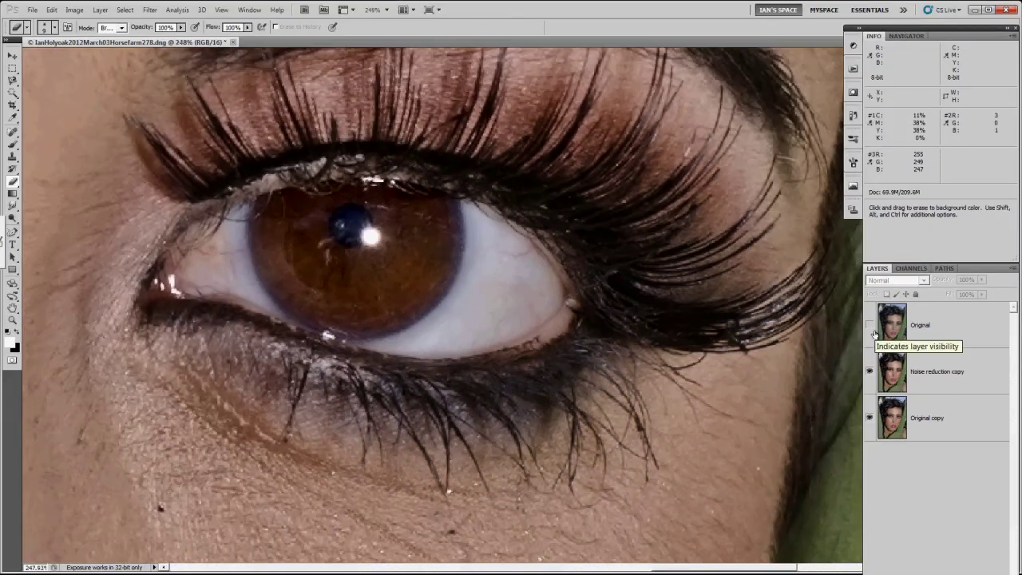
pyautogui.click(870, 326)
pyautogui.click(870, 371)
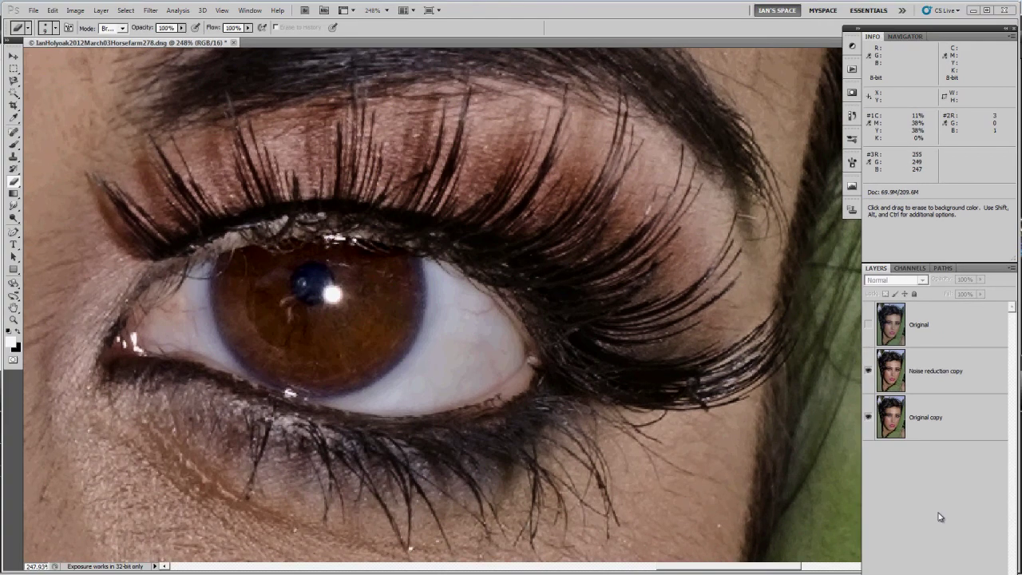
pyautogui.scroll(-3, 411, 406)
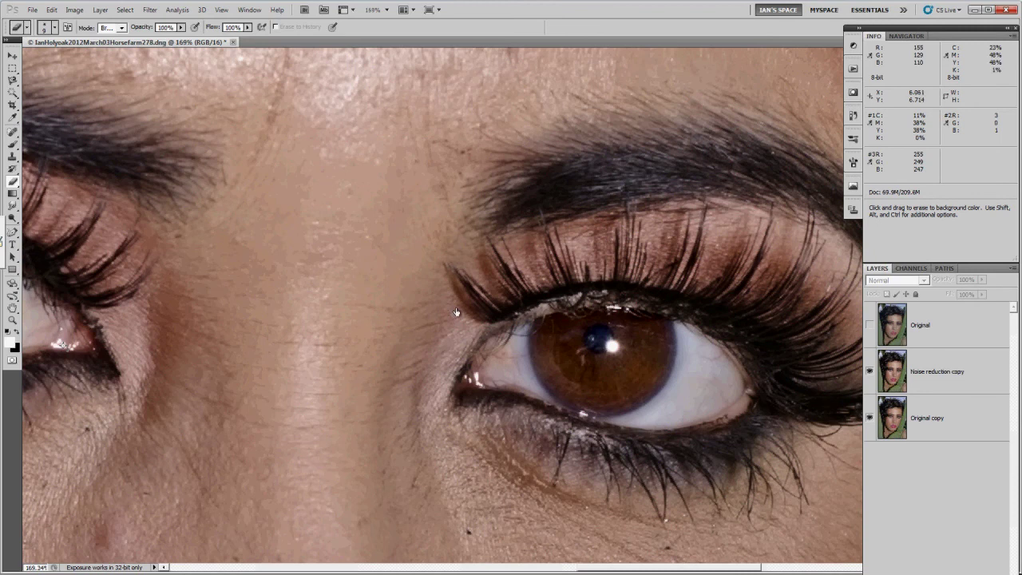
pyautogui.click(869, 371)
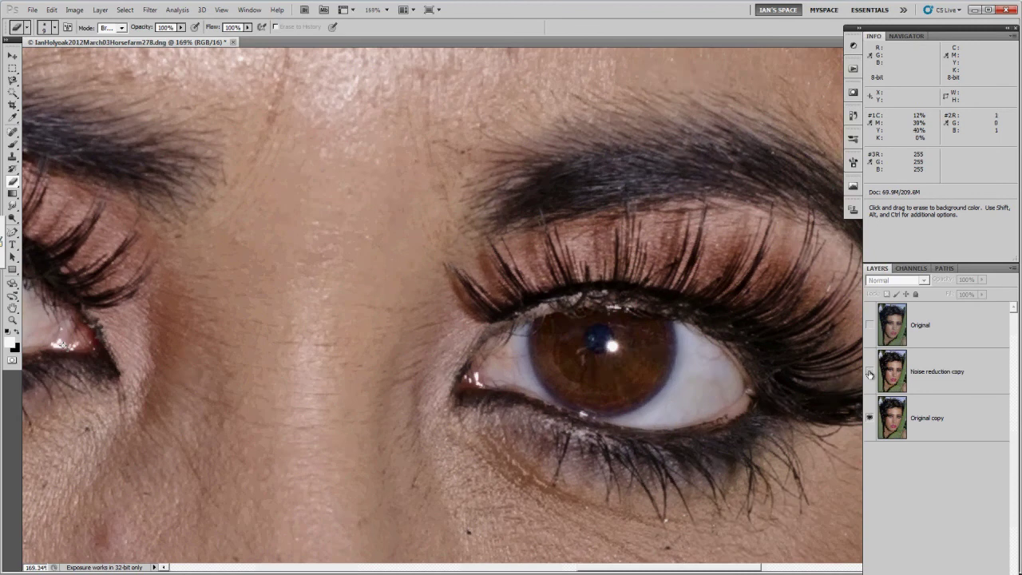
pyautogui.click(869, 372)
pyautogui.click(869, 372)
pyautogui.click(870, 372)
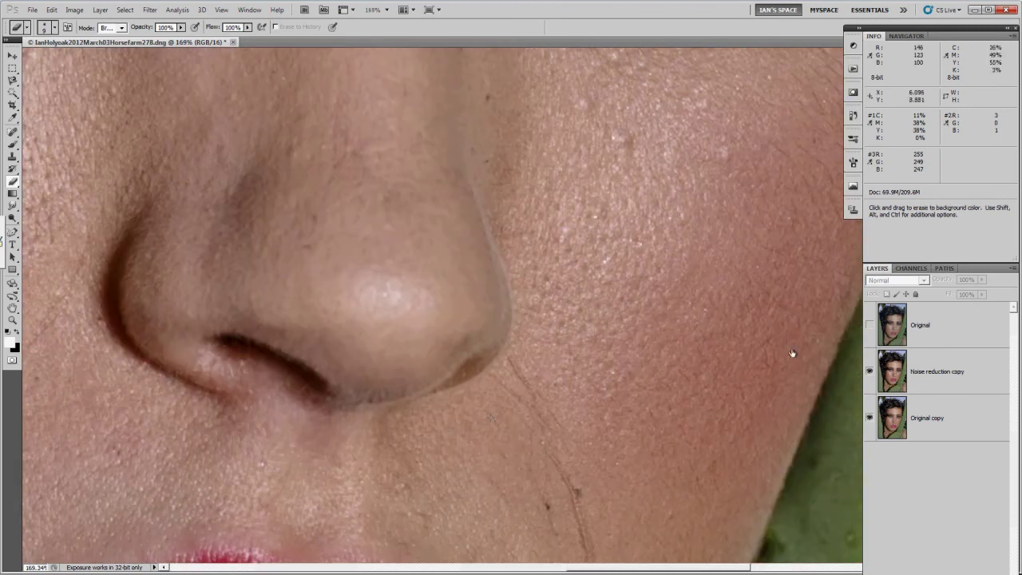
# Examine the nose, cheek and lips up close with the Noise reduction copy layer hidden and shown
pyautogui.click(869, 372)
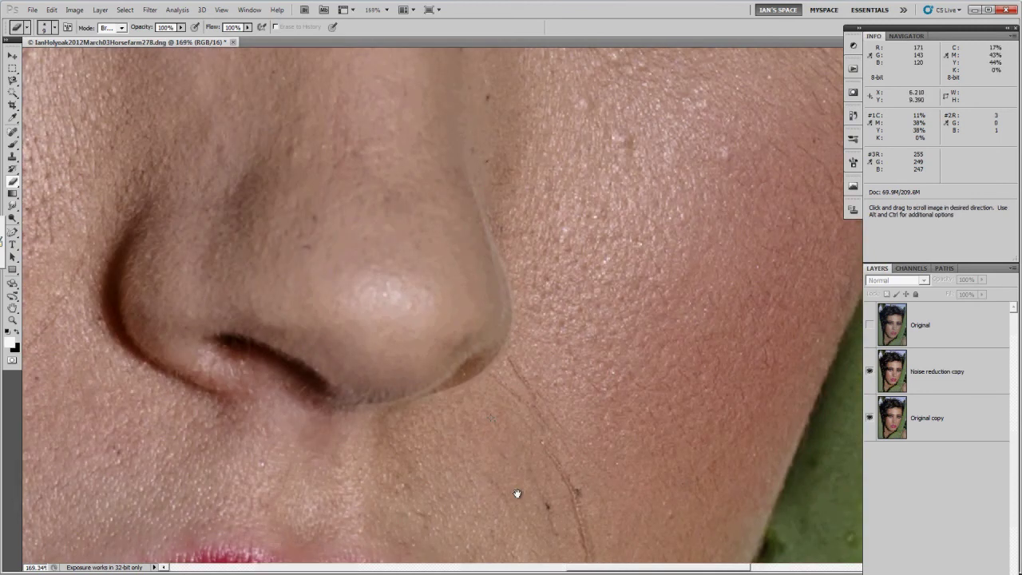
pyautogui.moveTo(517, 493); pyautogui.dragTo(609, 226)
pyautogui.press('z')
pyautogui.click(505, 407)
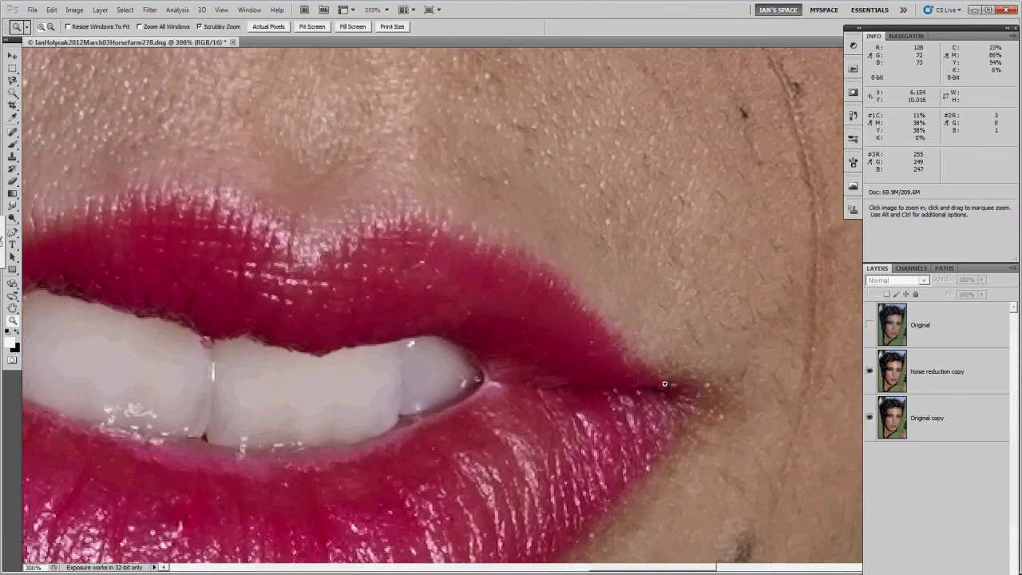
pyautogui.click(869, 372)
pyautogui.click(869, 372)
pyautogui.click(869, 373)
pyautogui.click(869, 372)
pyautogui.click(869, 373)
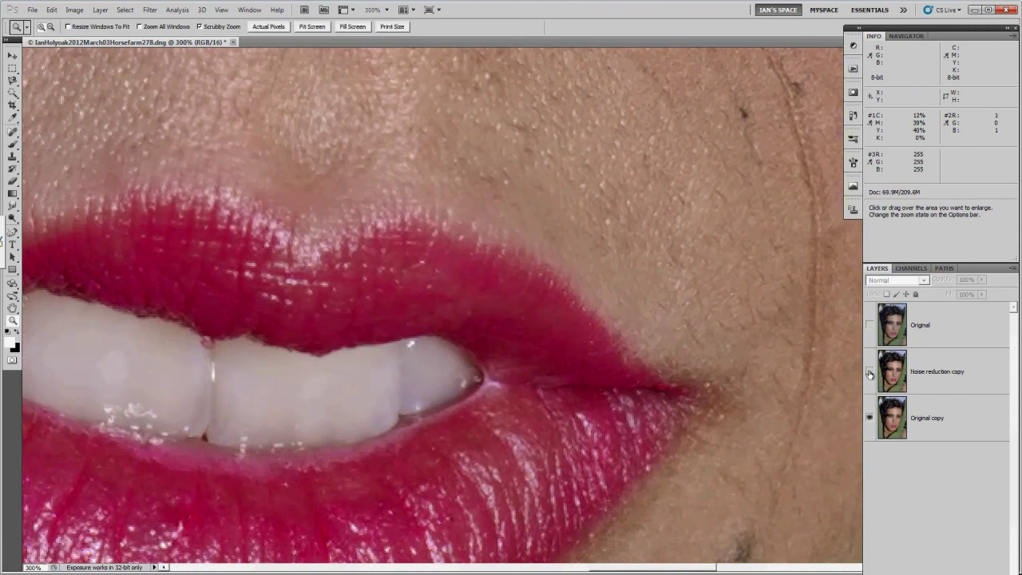
pyautogui.click(869, 373)
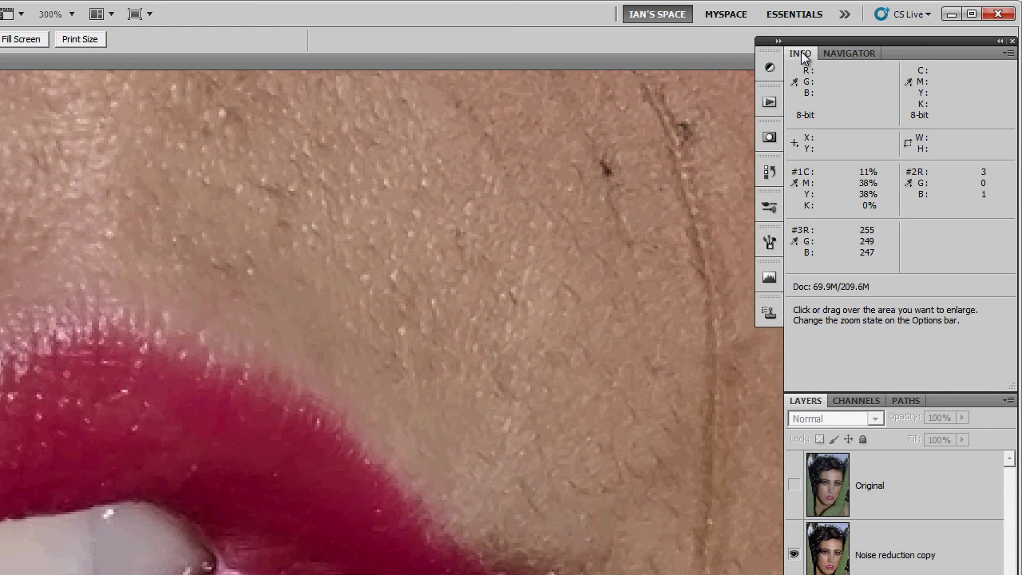
# Collapse the Info display and add a white layer mask to the Noise reduction copy layer
pyautogui.doubleClick(800, 53)
pyautogui.click(918, 239)
pyautogui.click(869, 573)
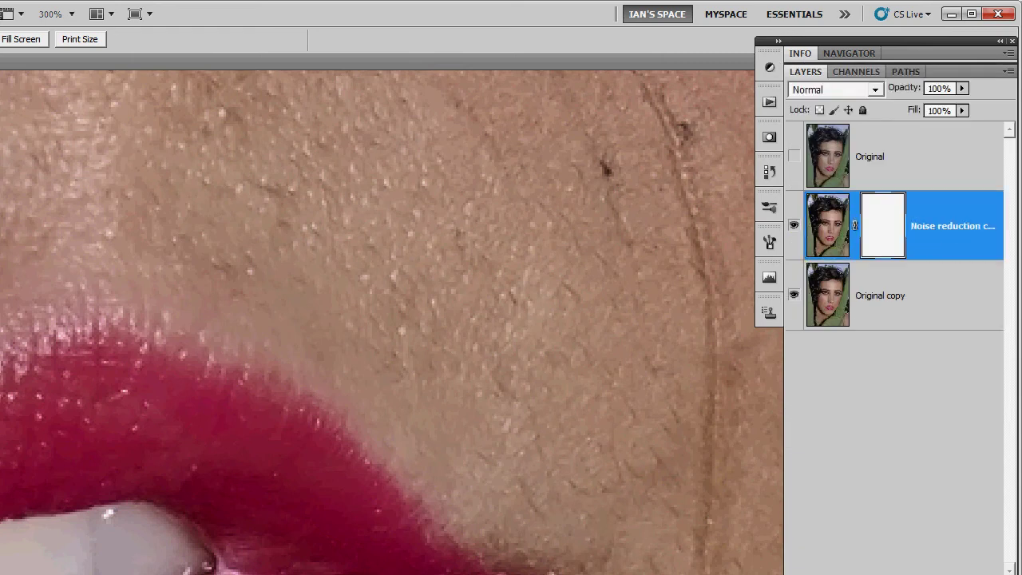
# Set up the Brush for masking with black as the foreground colour, size 30 and 50% flow
pyautogui.press('b')
pyautogui.moveTo(438, 42); pyautogui.dragTo(449, 60)
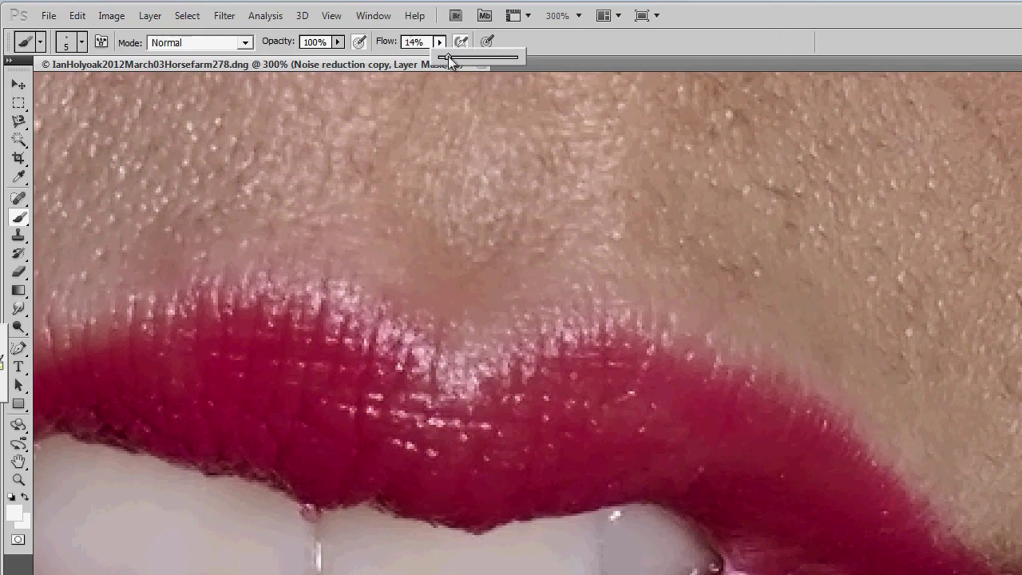
pyautogui.click(502, 311)
pyautogui.press('d')
pyautogui.press('x')
pyautogui.press(']')
pyautogui.press(']')
pyautogui.press(']')
pyautogui.press(']')
pyautogui.press(']')
pyautogui.press(']')
pyautogui.press(']')
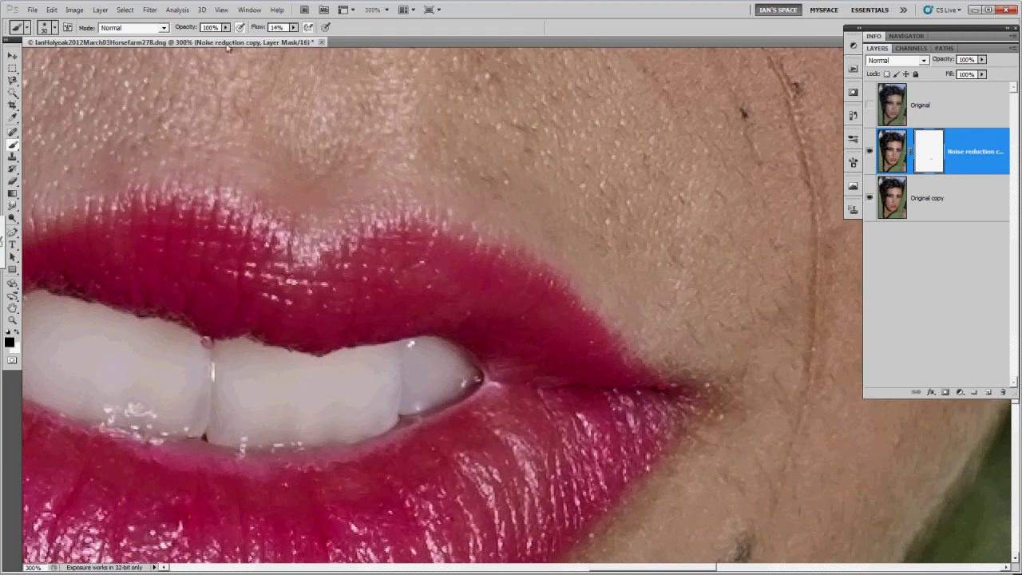
pyautogui.hotkey('shift', '5')
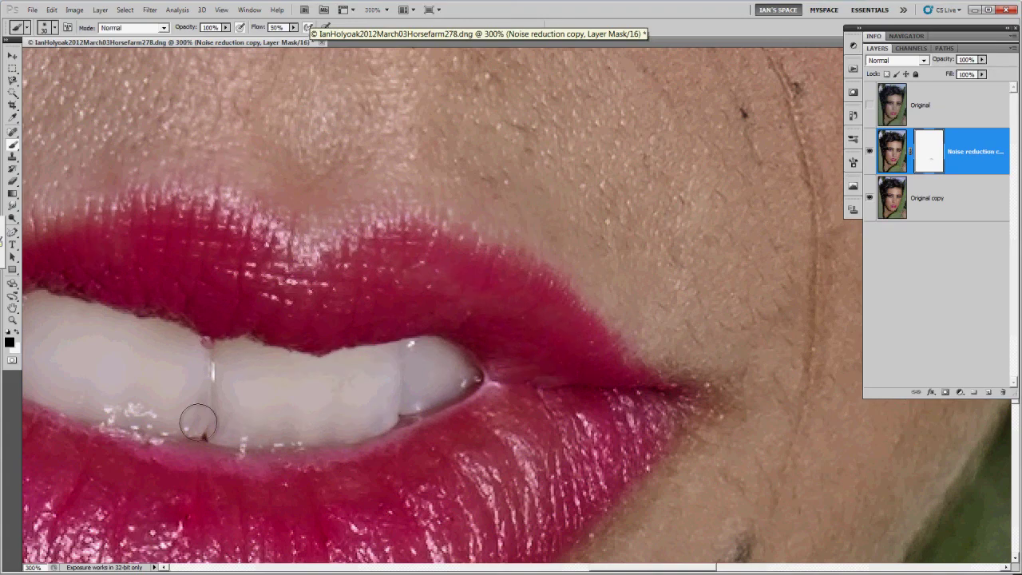
# Paint black on the Noise reduction copy mask over the teeth, the nose and the area between the eyes
pyautogui.moveTo(467, 431); pyautogui.dragTo(455, 435)
pyautogui.moveTo(300, 207); pyautogui.dragTo(405, 559)
pyautogui.moveTo(554, 200); pyautogui.dragTo(433, 463)
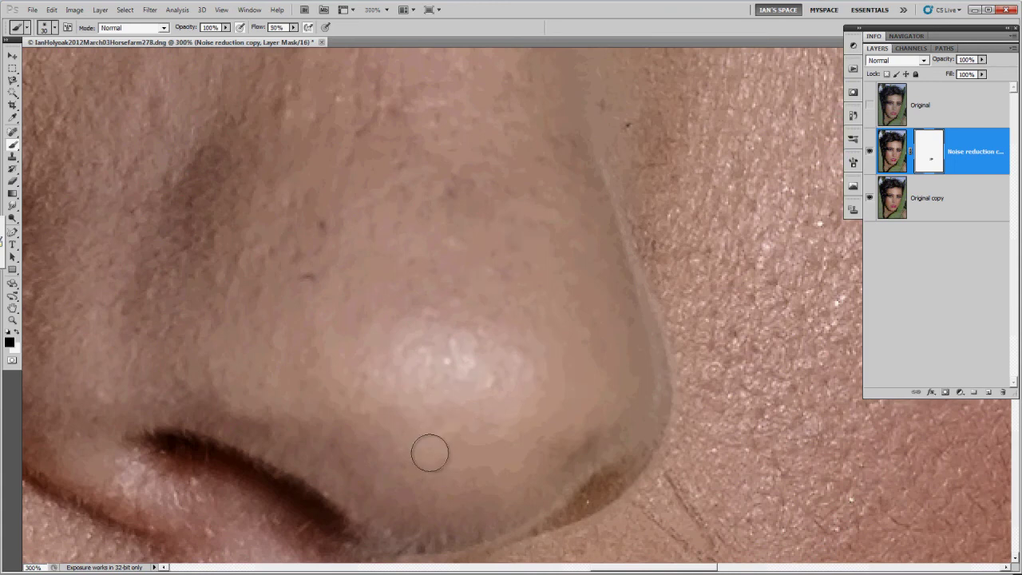
pyautogui.scroll(10, 495, 215)
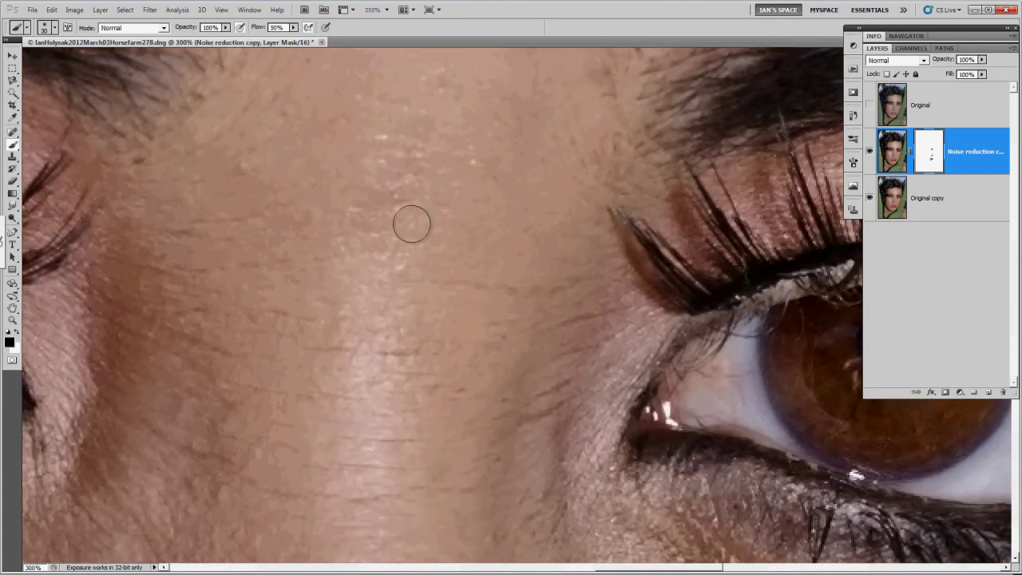
# Compare both eyes at 100% with the masked Noise reduction copy layer hidden and shown, and inspect the retouched eye at 200%
pyautogui.hotkey('ctrl', '-')
pyautogui.hotkey('ctrl', '-')
pyautogui.click(870, 153)
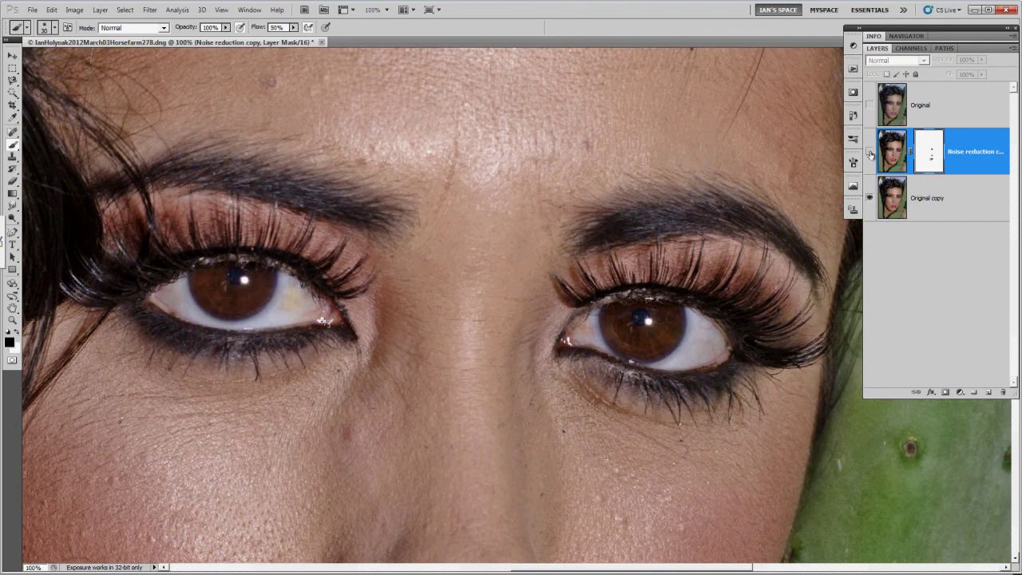
pyautogui.click(870, 153)
pyautogui.click(870, 153)
pyautogui.click(870, 153)
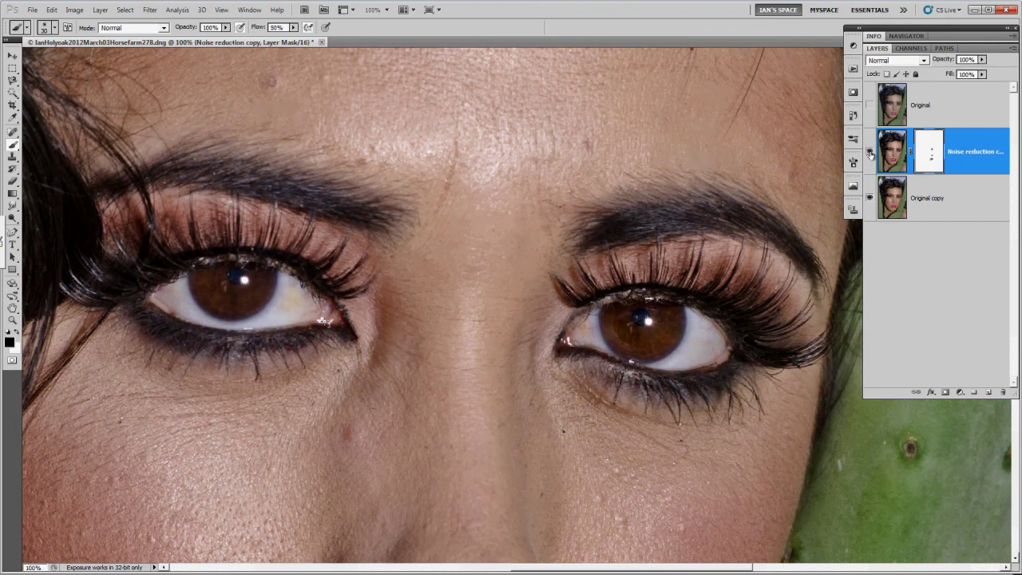
pyautogui.press('z')
pyautogui.click(650, 327)
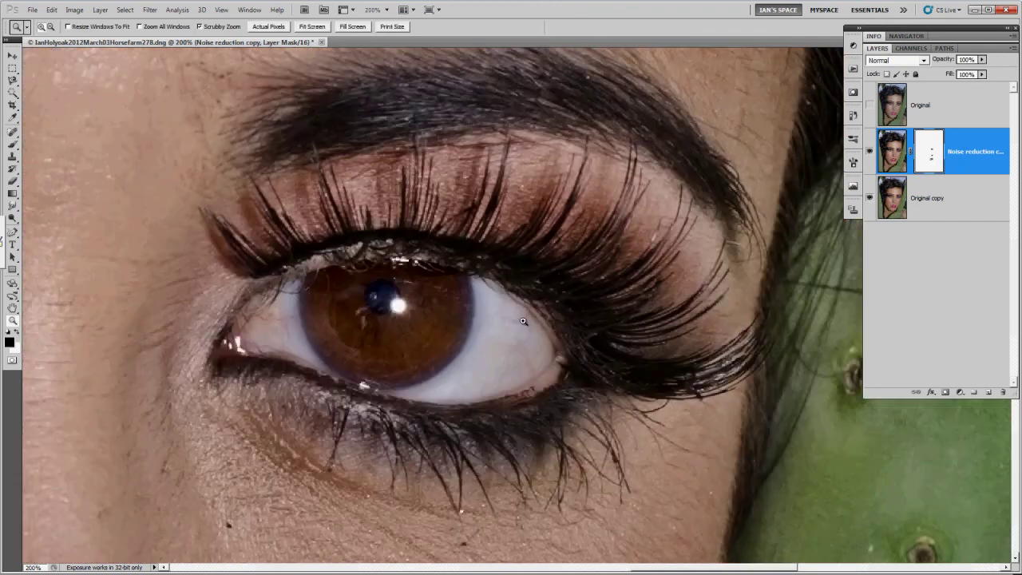